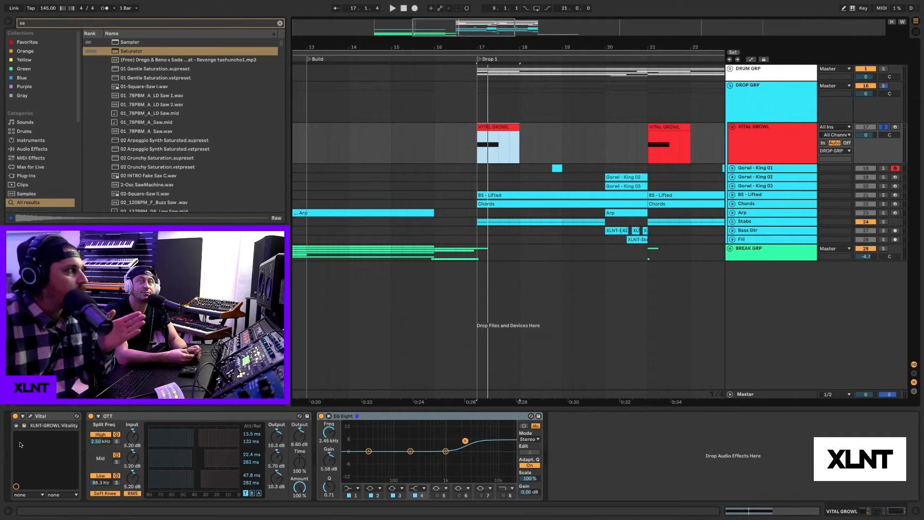
Open the Vital synth of the VITAL GROWL track clear of its clips and enable computer keyboard note input.
click(30, 416)
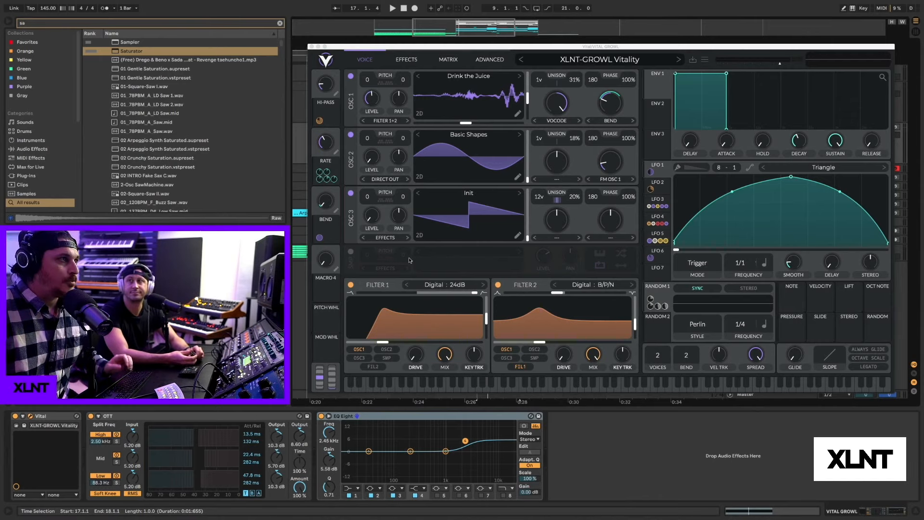
drag(712, 47, 725, 144)
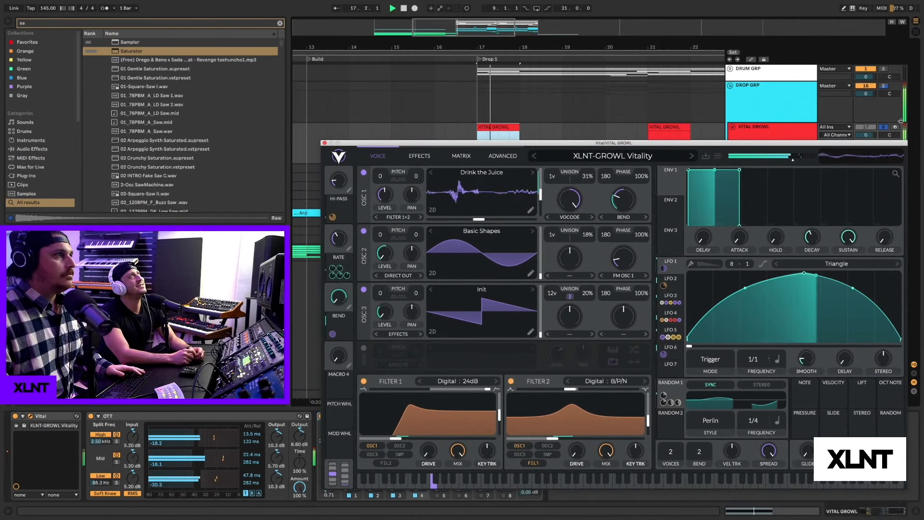
key(m)
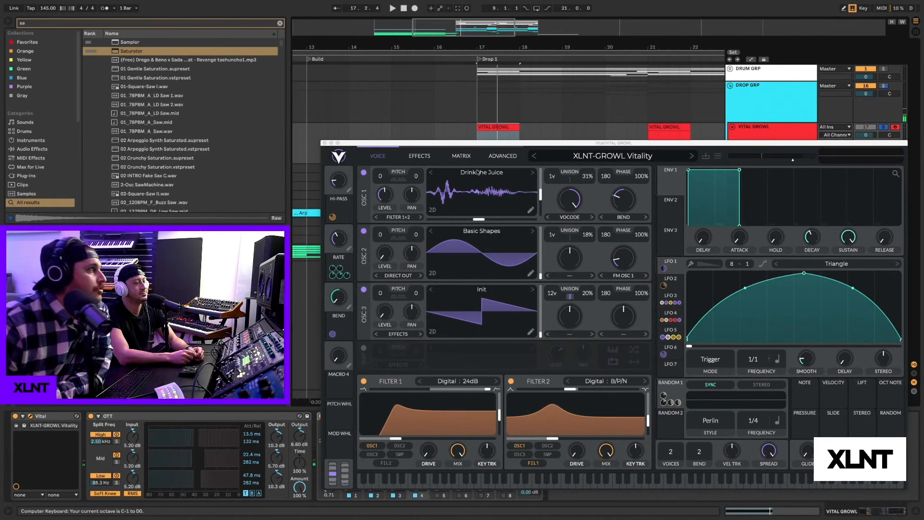
Switch off oscillators 2 and 3 and both filters, and play a note to hear oscillator 1 alone.
click(363, 231)
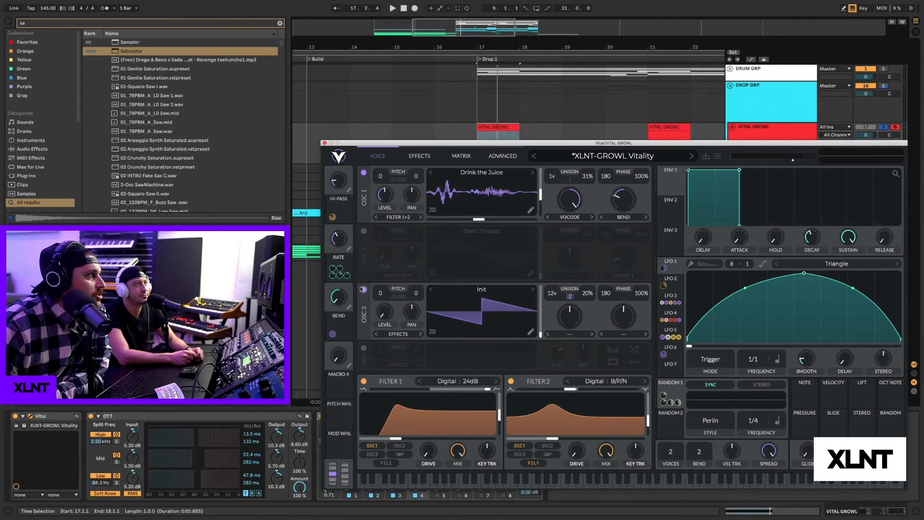
click(362, 289)
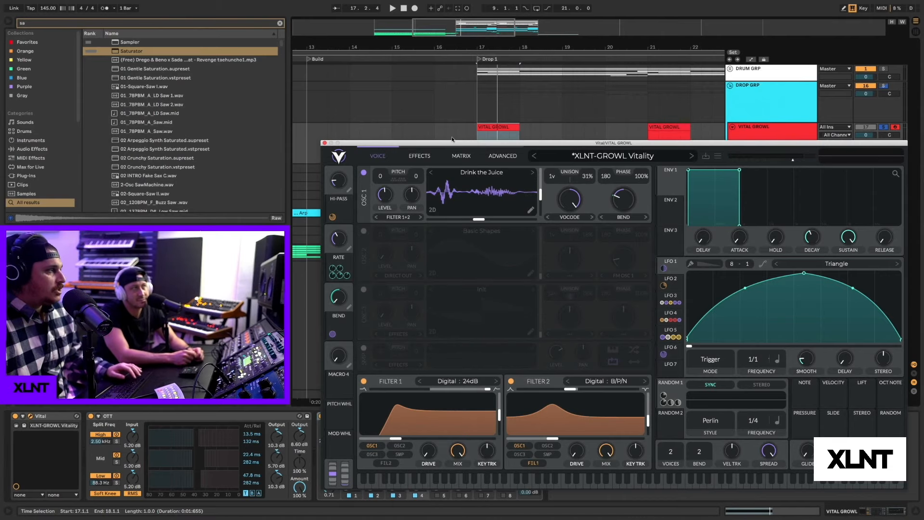
key(f)
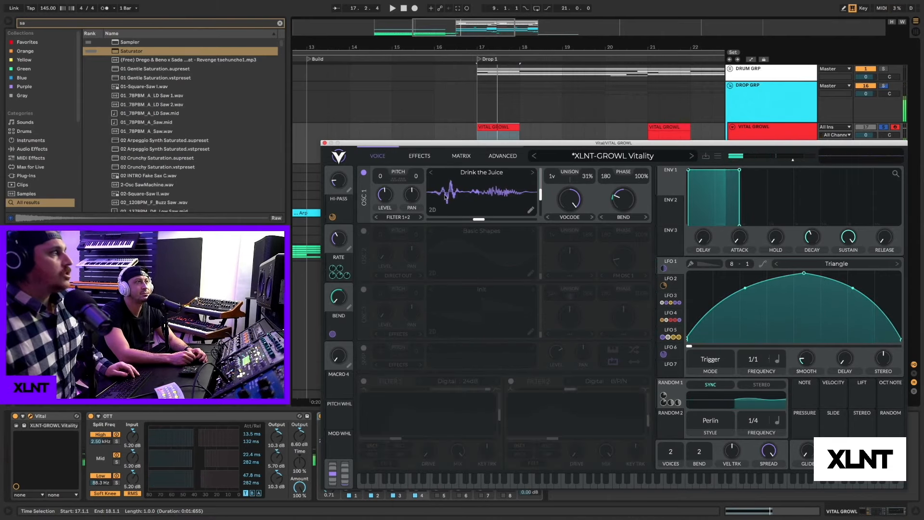
Set both the Bend distortion type and the Vocode spectral morph type of oscillator 1 to None.
click(619, 218)
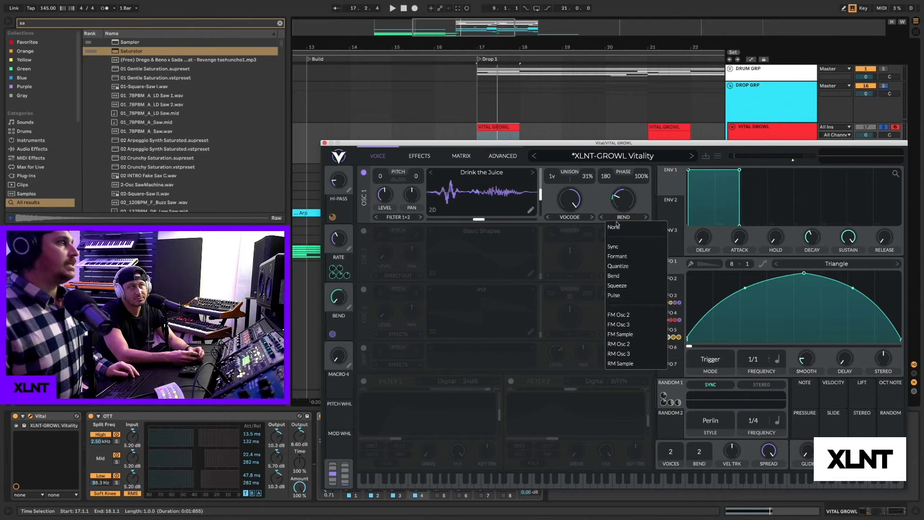
click(618, 226)
click(580, 217)
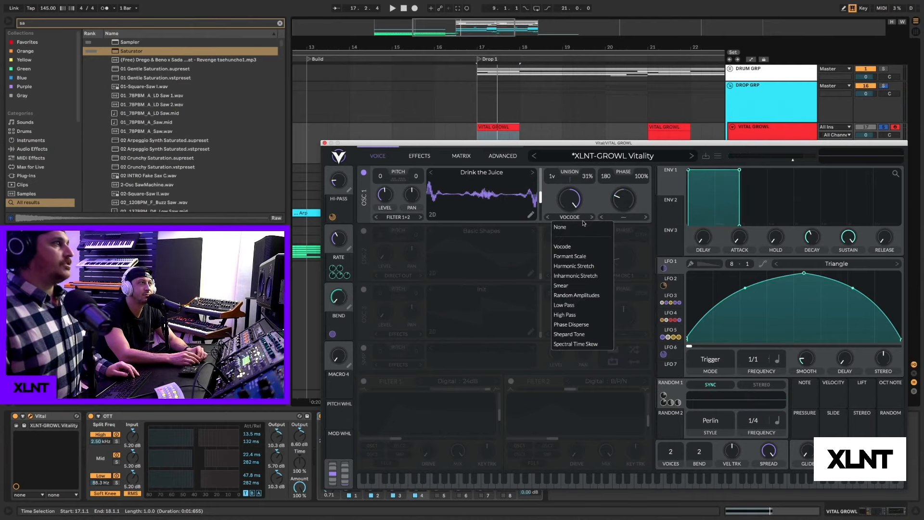
click(582, 226)
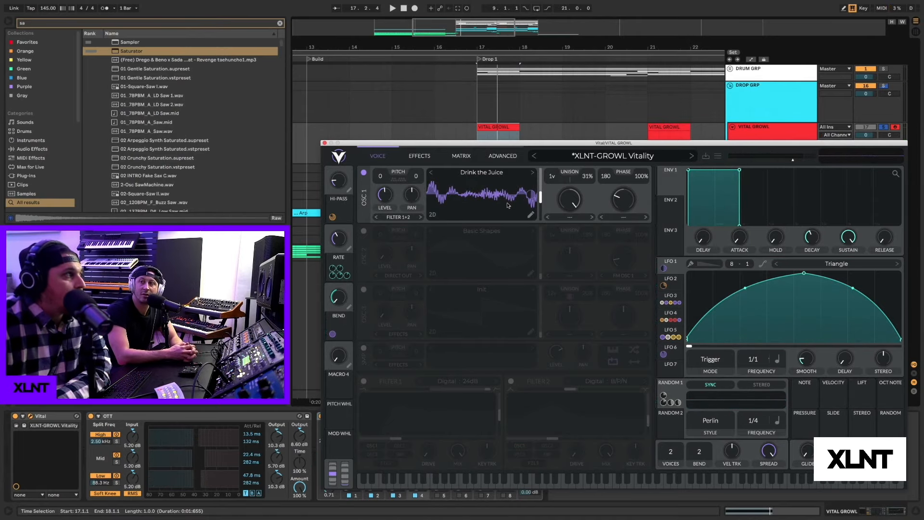
Browse the Factory and Glorkglunk wavetable folders for oscillator 1 while keeping the Drink the Juice wavetable.
click(477, 173)
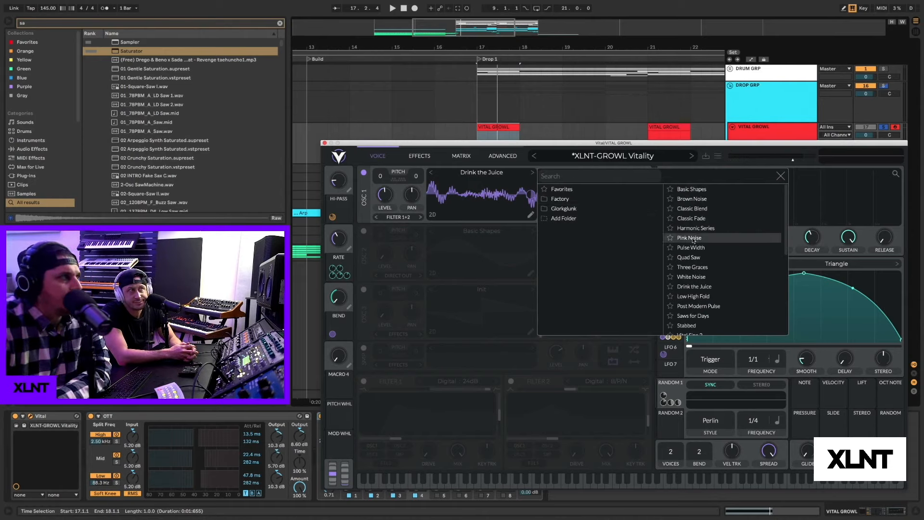
scroll(694, 240, down, 3)
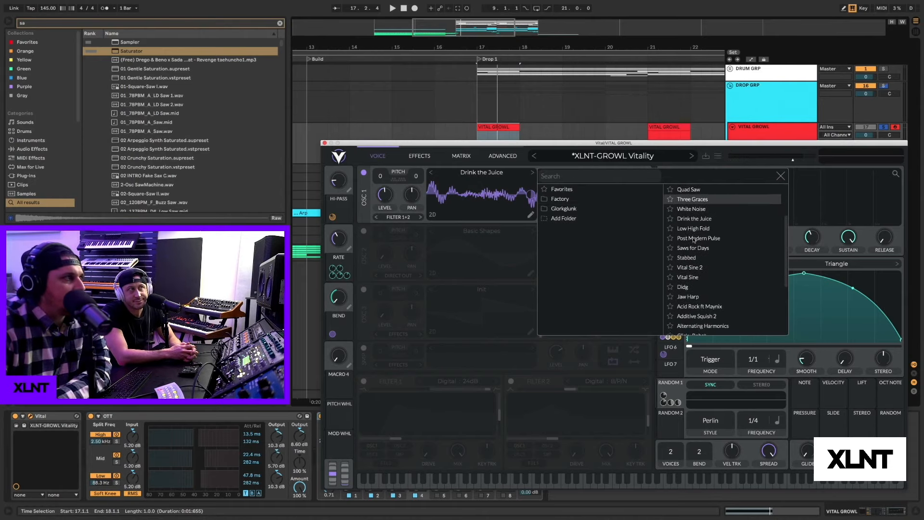
click(592, 199)
scroll(693, 231, up, 2)
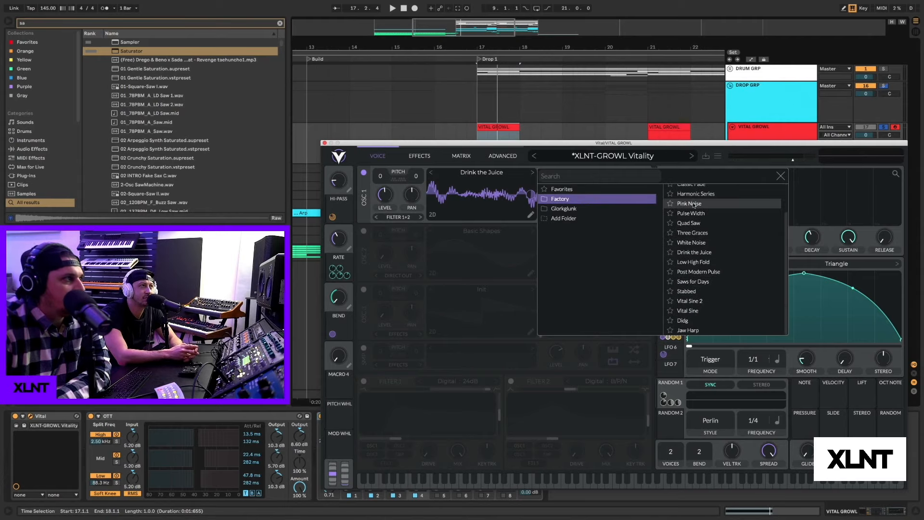
scroll(693, 205, up, 2)
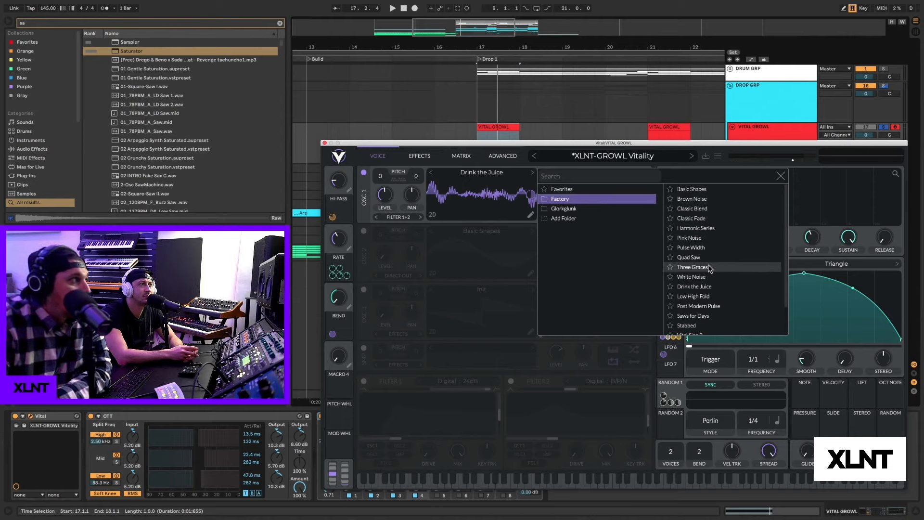
click(589, 210)
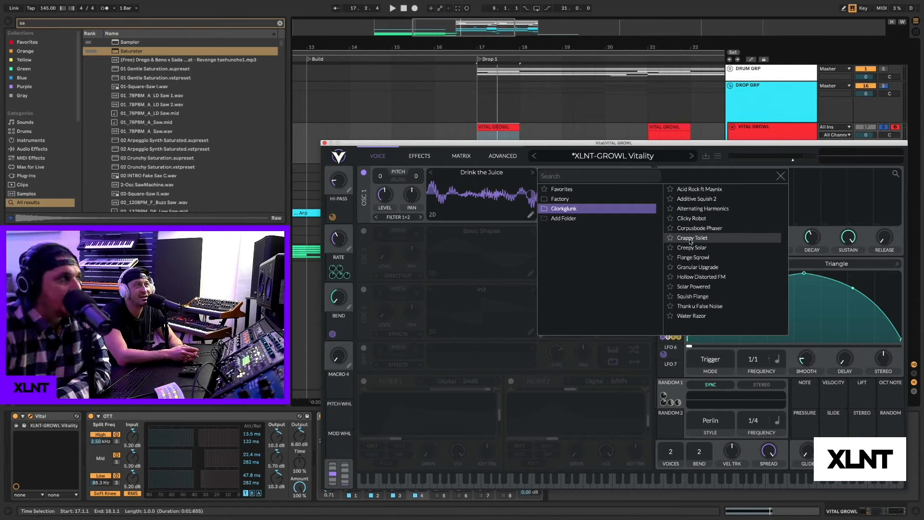
click(490, 190)
Audition the unprocessed oscillator 1 with test notes and clip playback, and examine the LFO 2 and LFO 1 shapes.
key(f)
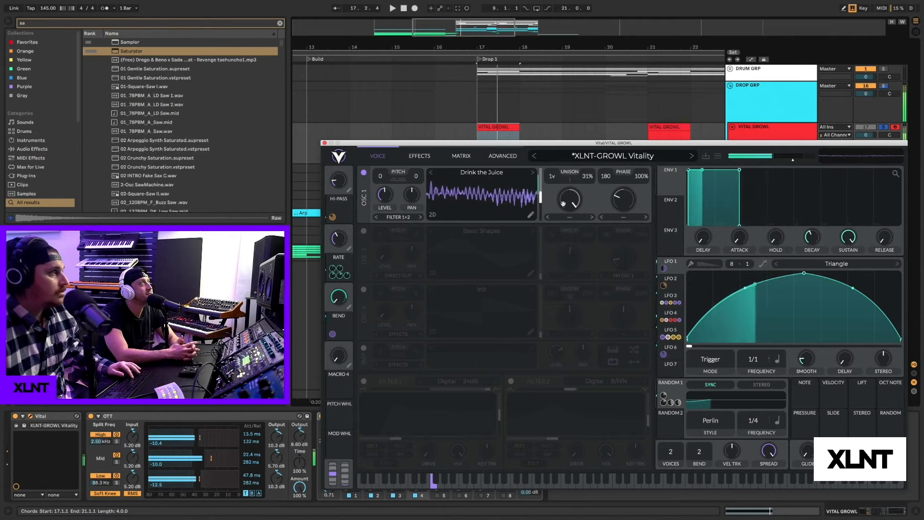
key(d)
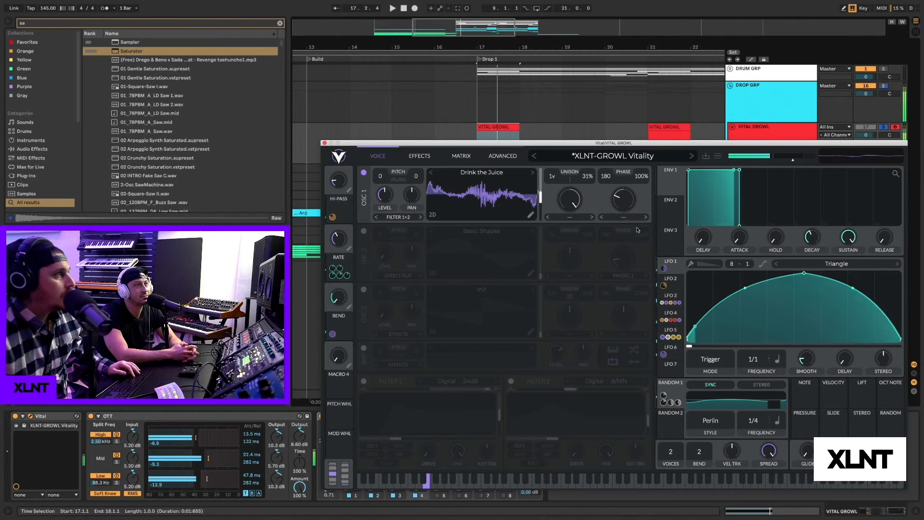
click(674, 275)
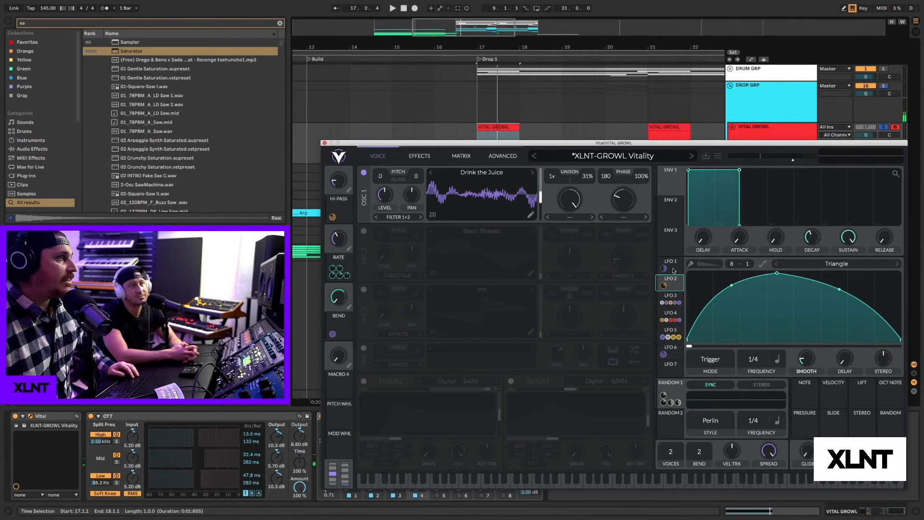
click(673, 265)
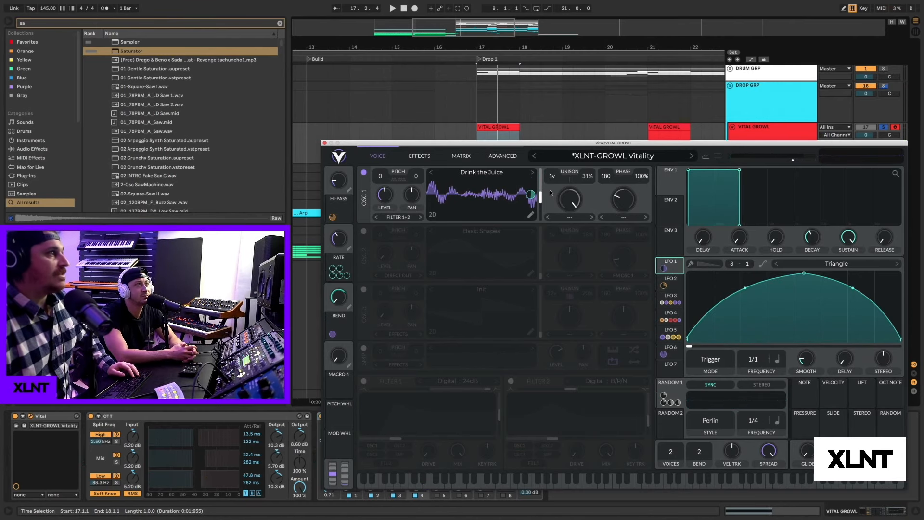
mouse_move(534, 196)
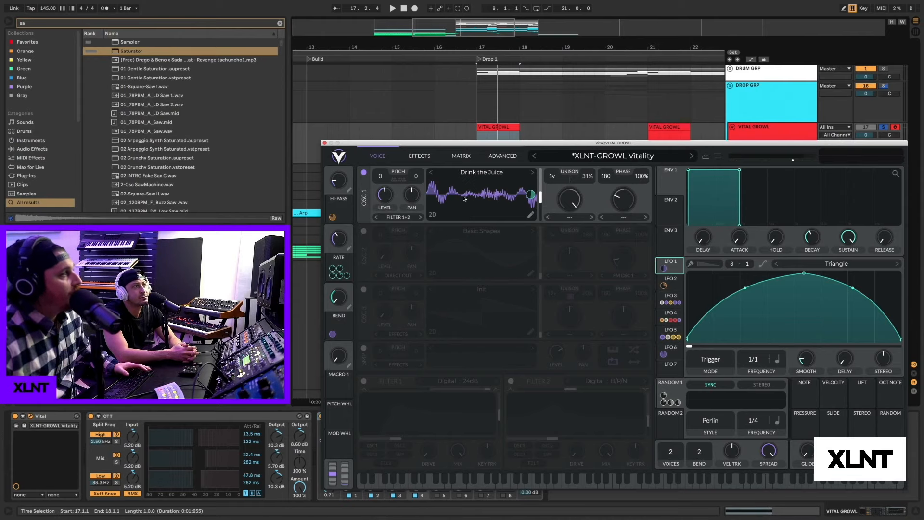
key(space)
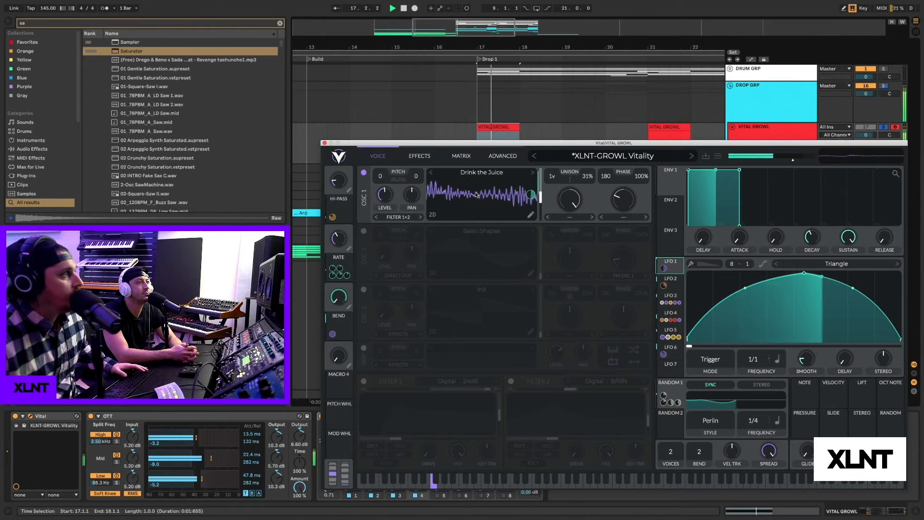
key(space)
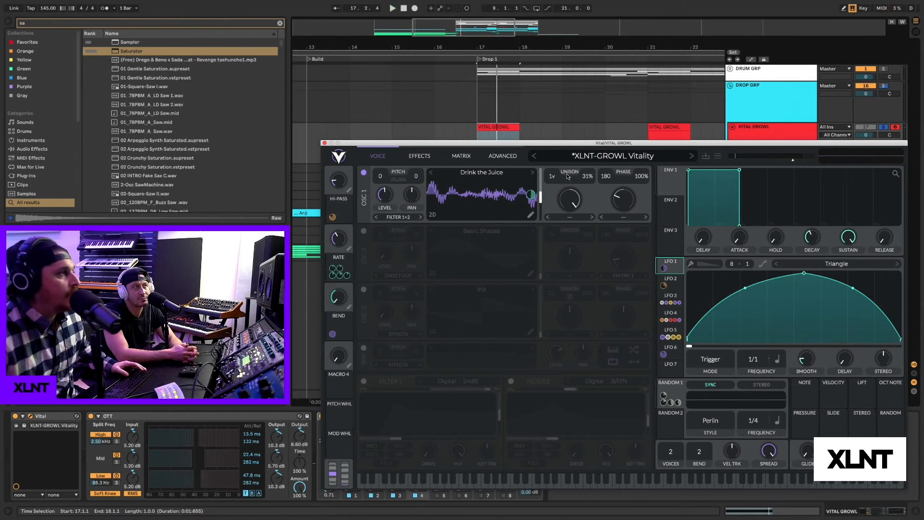
Set oscillator 1's spectral morph type to Vocode and play the clip while trying different morph amounts.
click(569, 217)
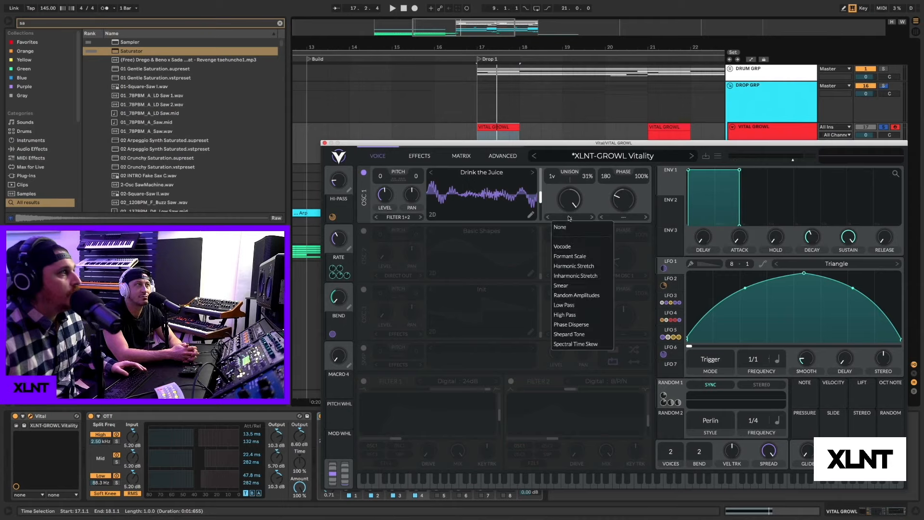
click(572, 246)
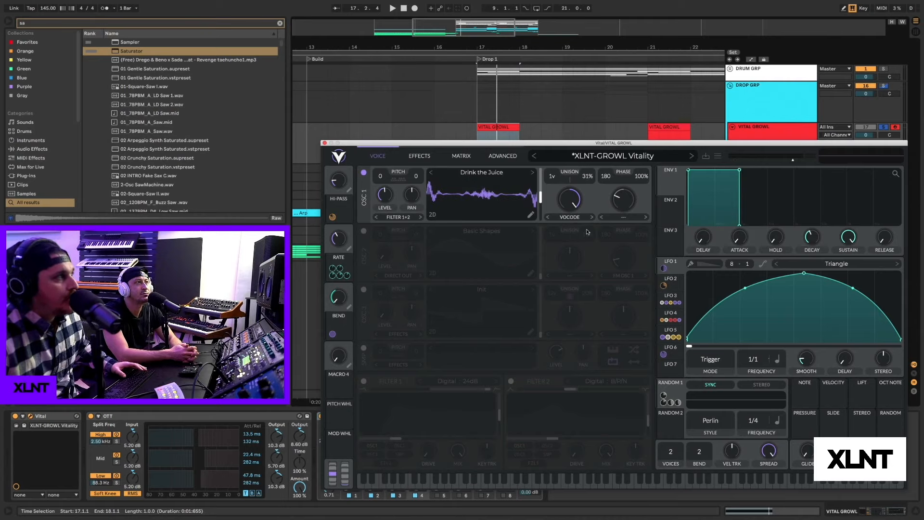
key(space)
key(space)
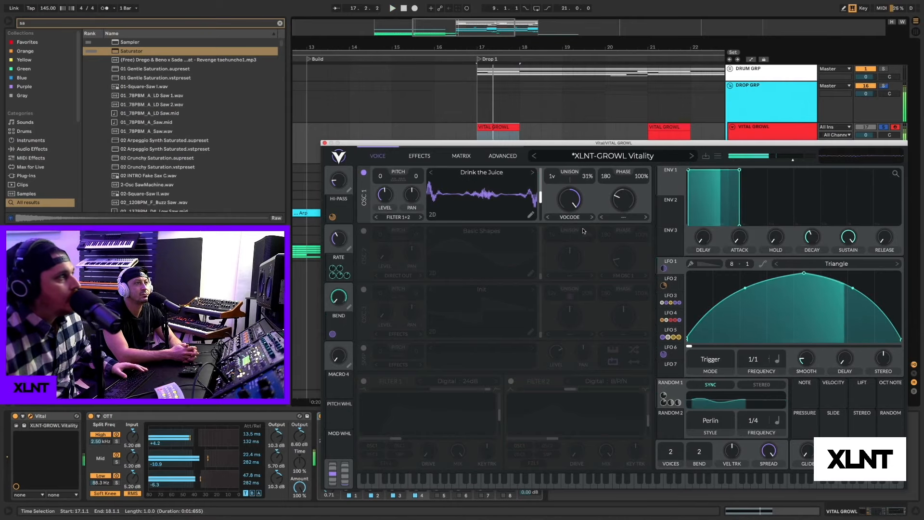
key(space)
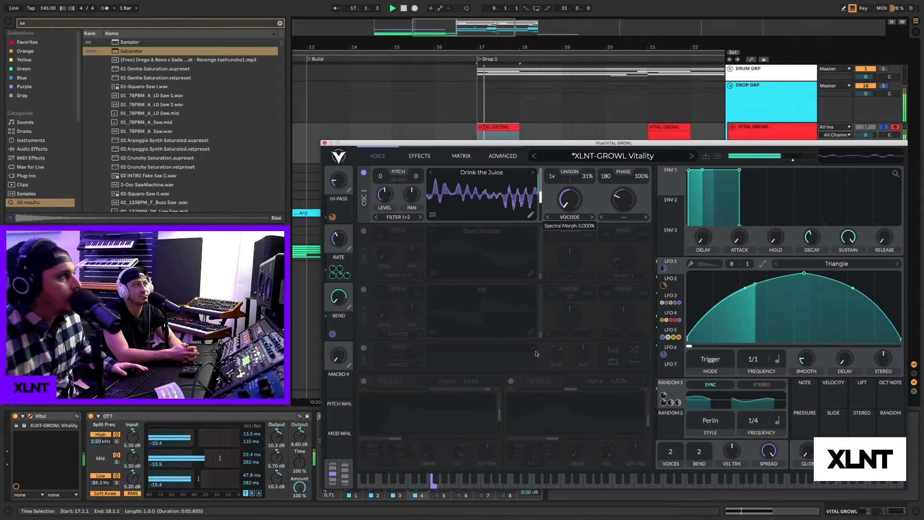
mouse_move(537, 279)
mouse_down()
mouse_move(537, 335)
mouse_move(538, 283)
mouse_up()
key(space)
Find the LFO 5 to Voice Transpose routing in the modulation matrix and reset its amount to 0.
click(677, 350)
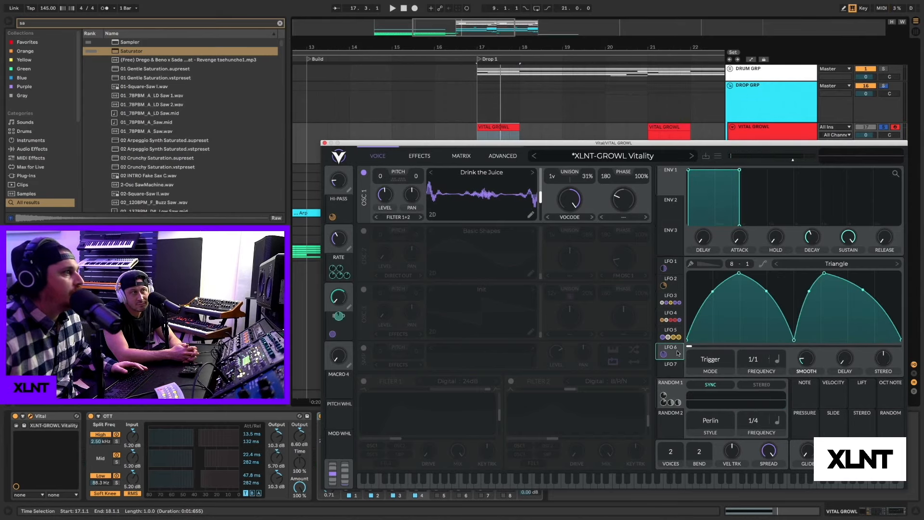
click(671, 332)
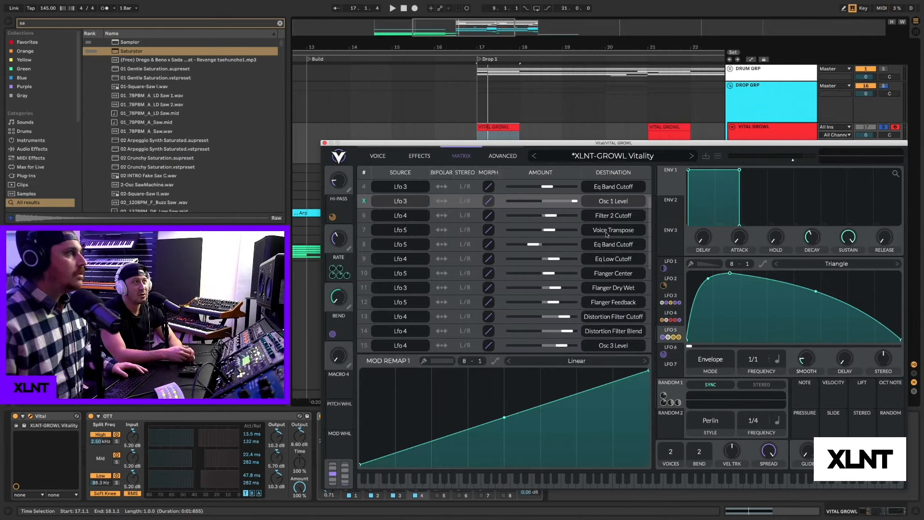
click(461, 155)
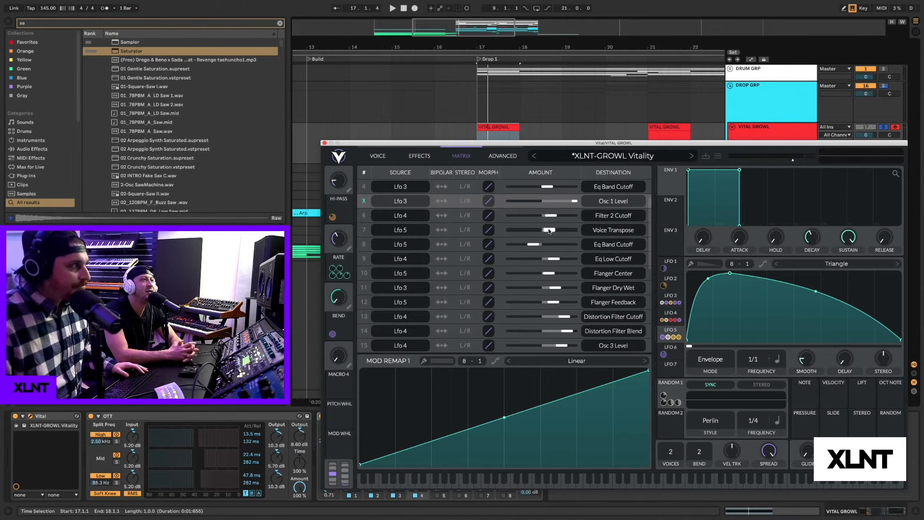
mouse_move(549, 231)
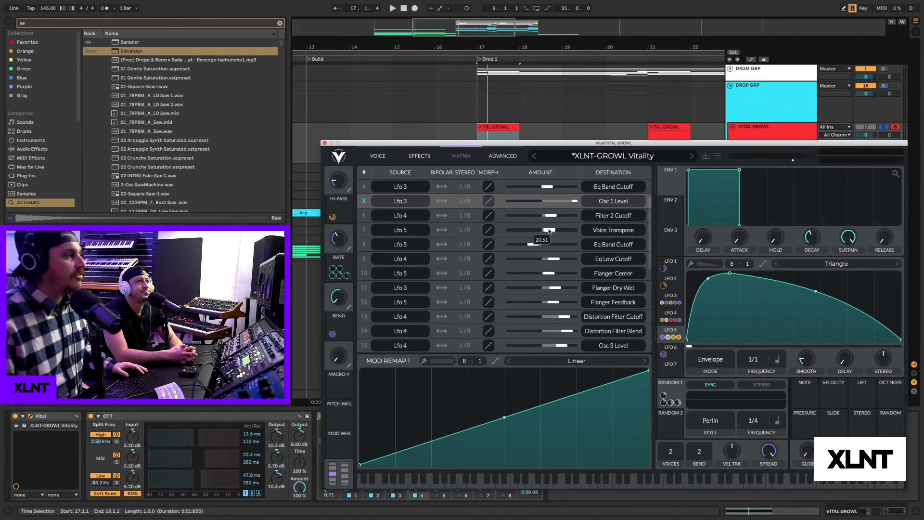
double_click(549, 231)
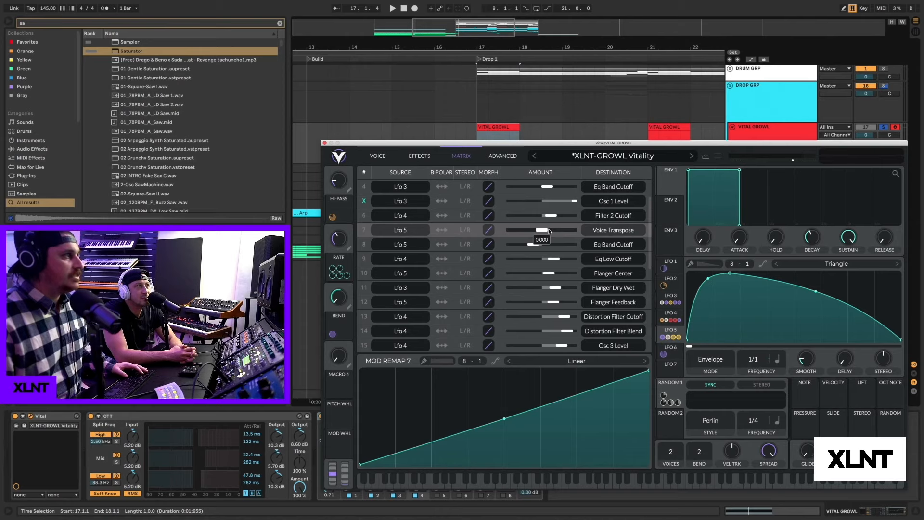
Select the VITAL GROWL clip at bar 17 and audition the patch with test notes, lowering the keyboard range to C0–D1.
click(497, 127)
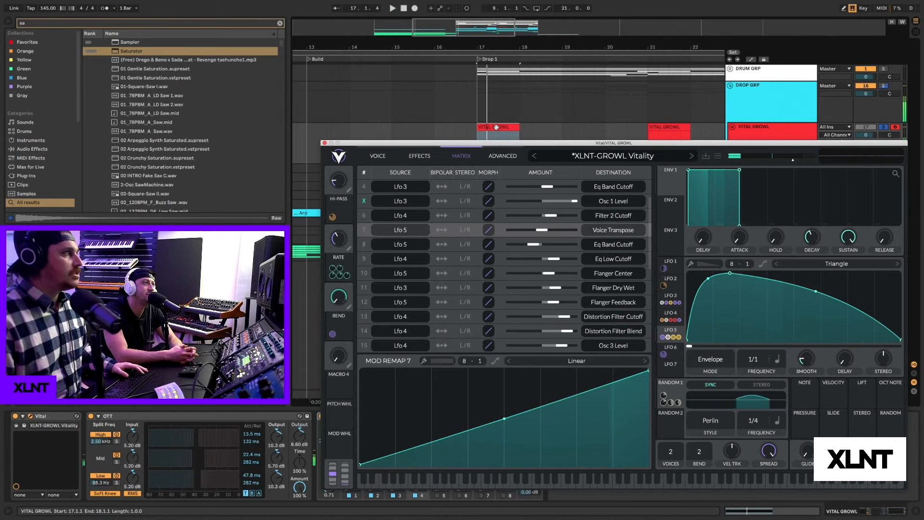
click(497, 127)
key(f)
key(f)
key(f)
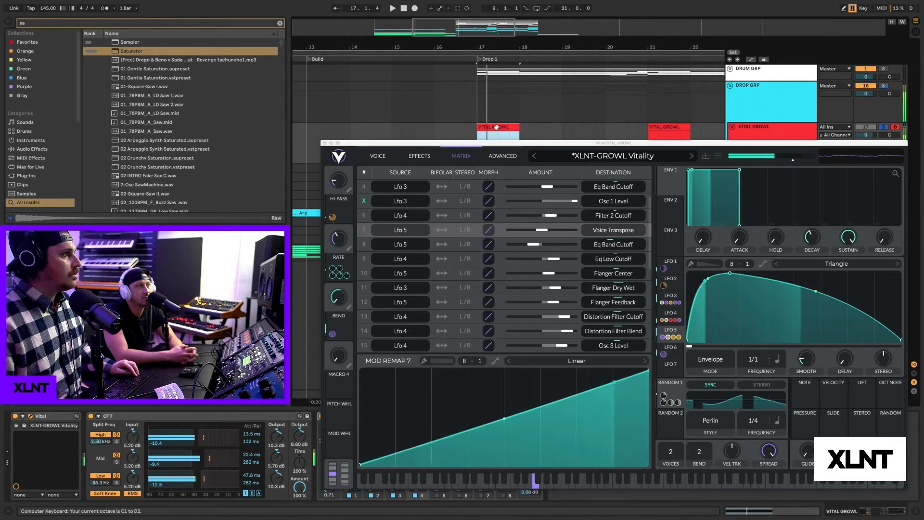
key(z)
key(f)
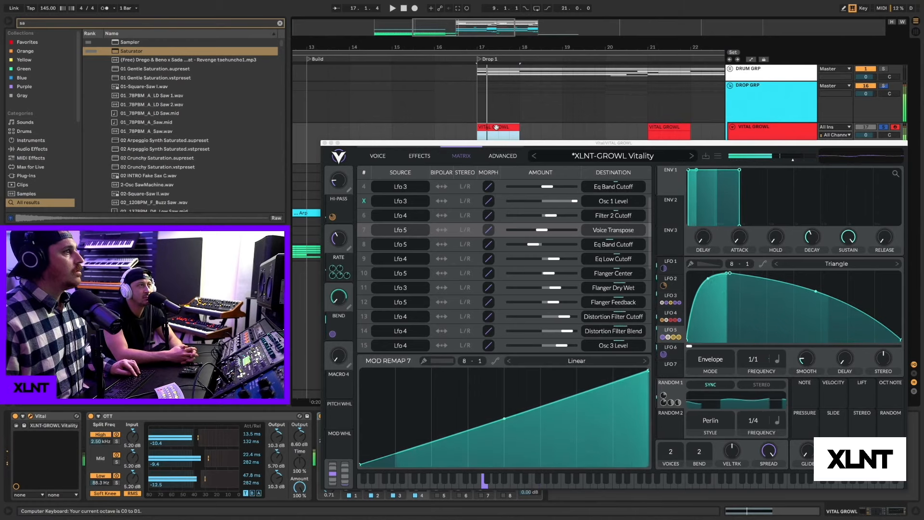
Play a test note while viewing oscillator 1's waveform, and return to the modulation matrix.
click(379, 157)
key(f)
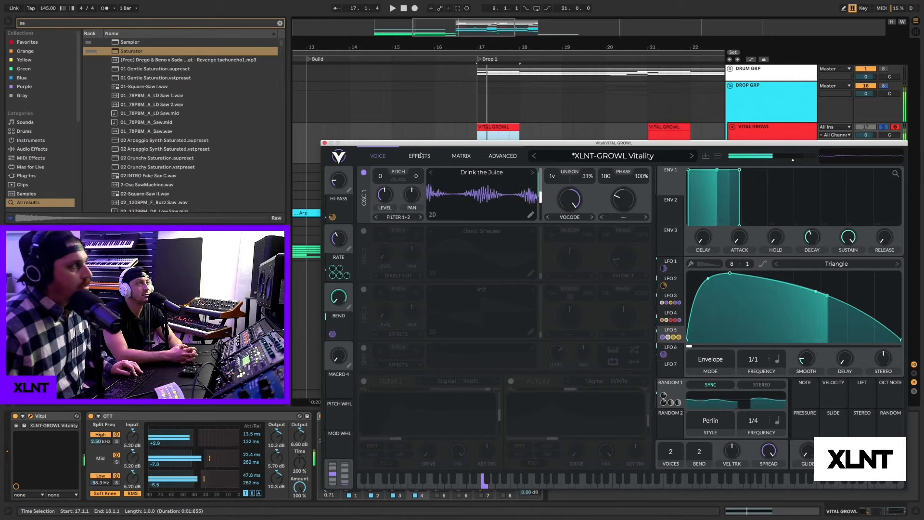
click(461, 158)
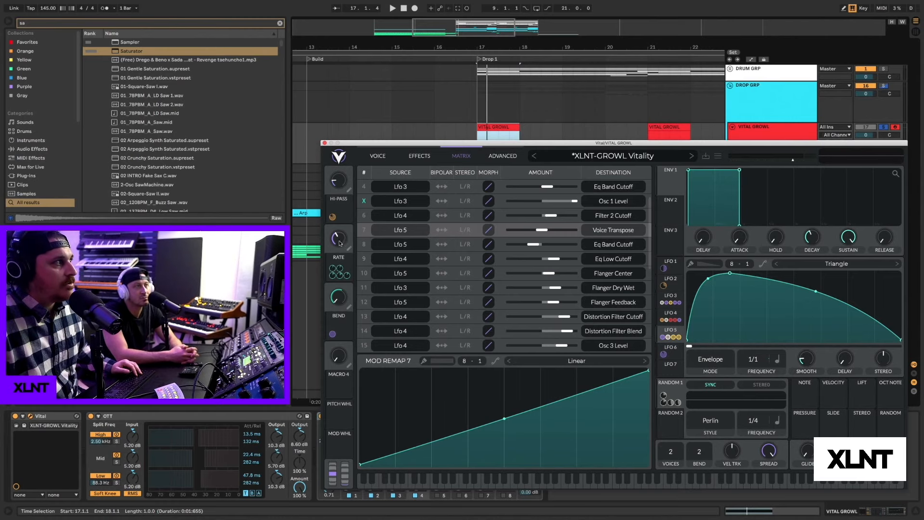
Try different amounts for the LFO 5 to Voice Transpose routing while playing test notes, and reset the amount to 0.
key(f)
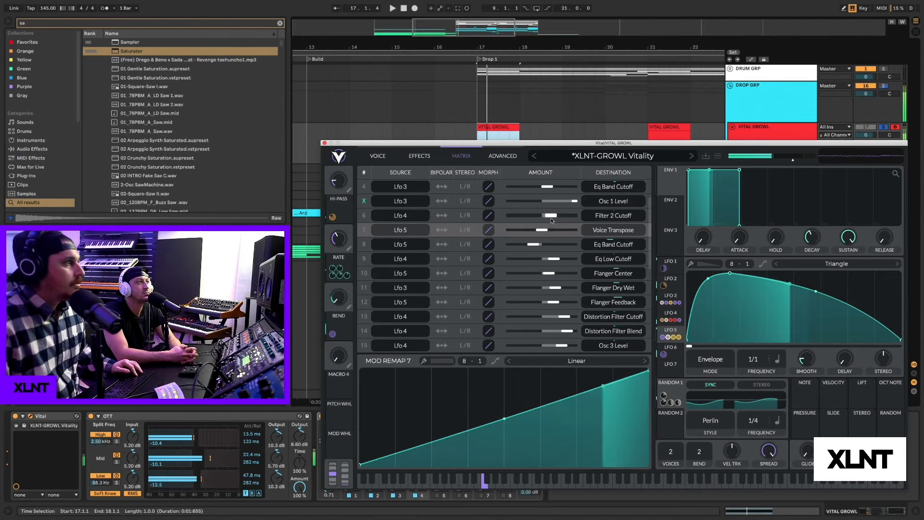
drag(545, 230, 553, 233)
key(f)
key(f)
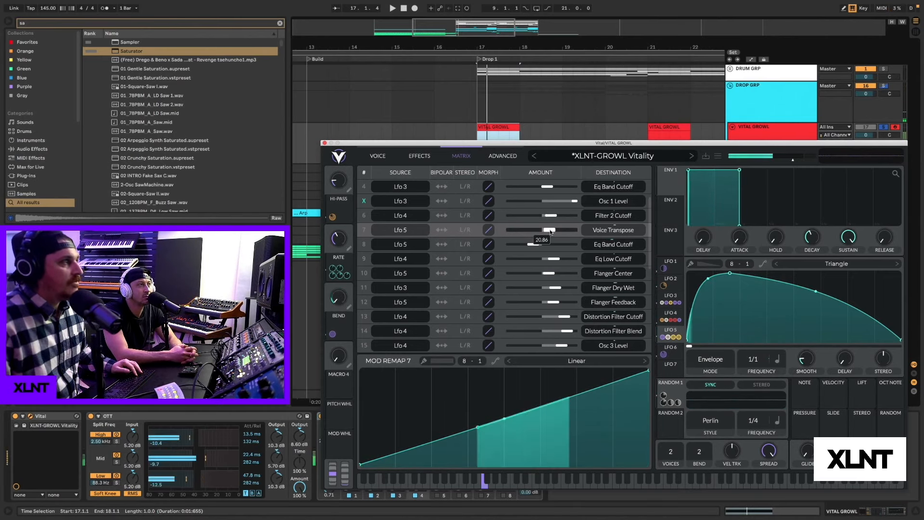
key(f)
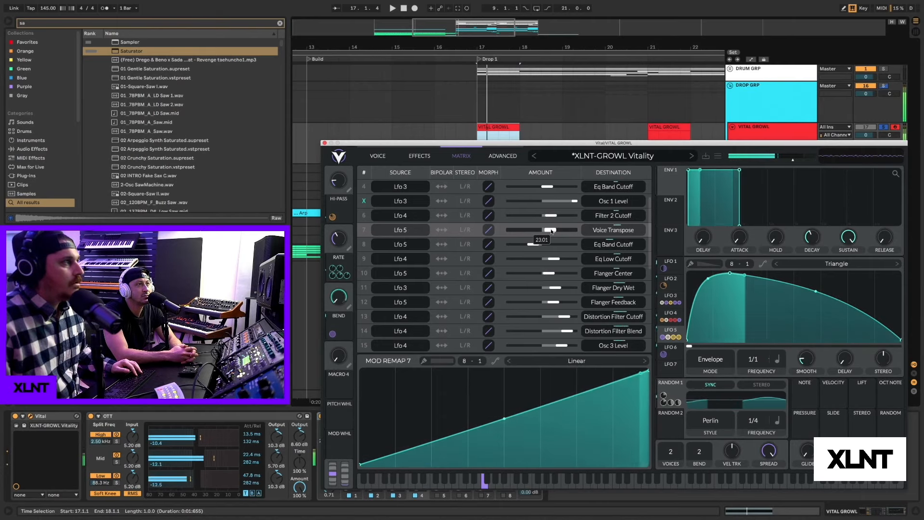
drag(552, 232, 547, 235)
key(f)
key(f)
double_click(546, 233)
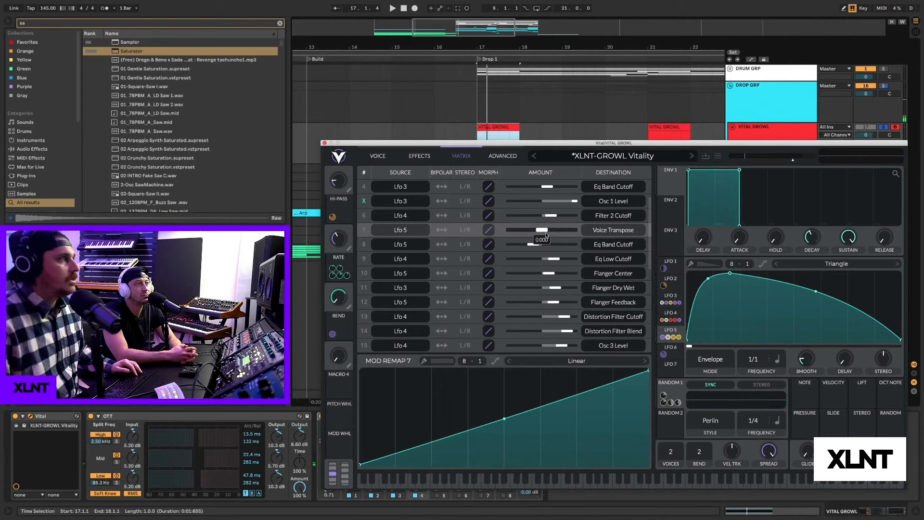
Enter an exact positive amount for the LFO 5 to Voice Transpose routing and lower the keyboard range by one octave.
click(546, 238)
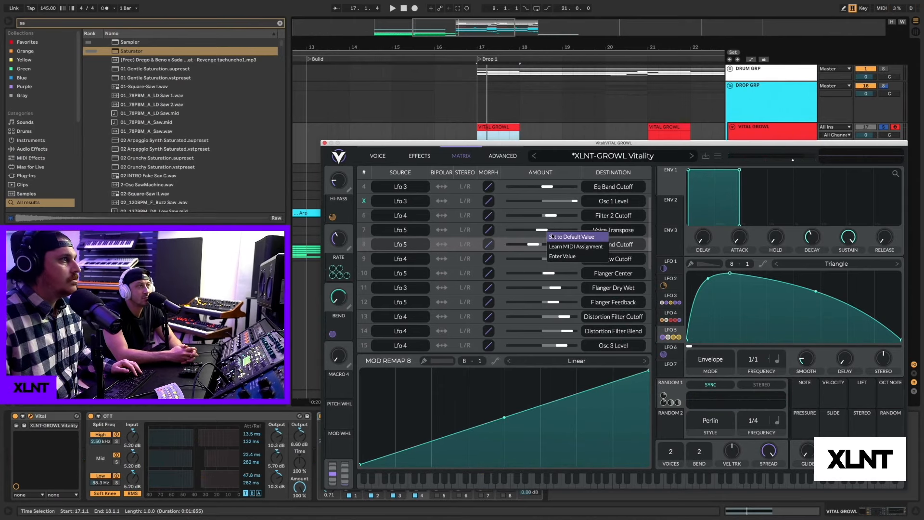
click(563, 256)
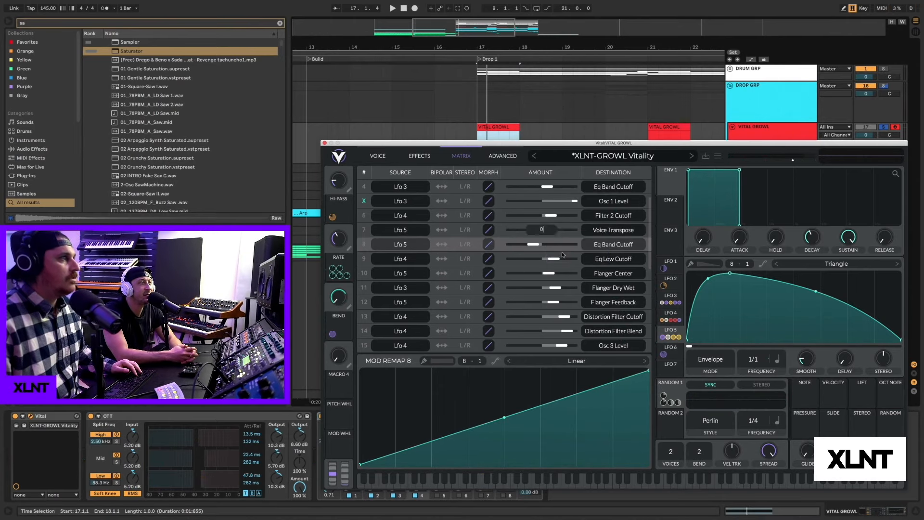
key(Return)
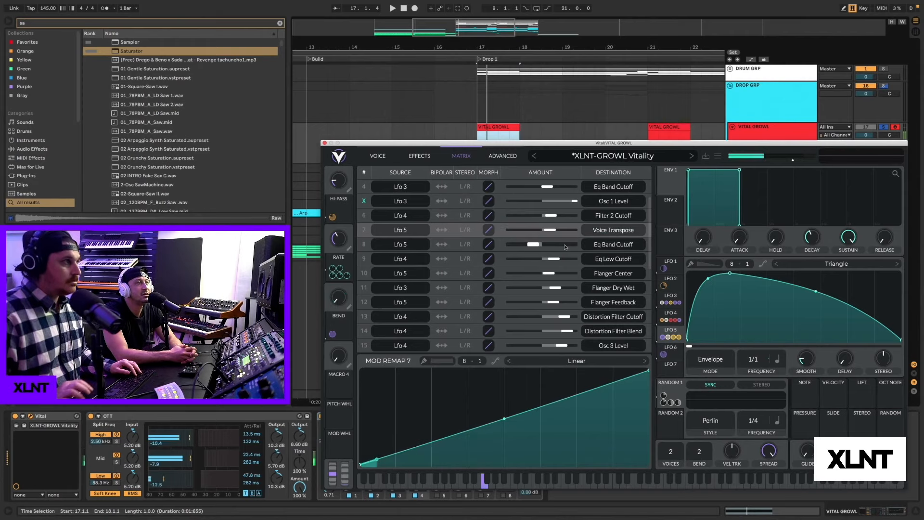
key(z)
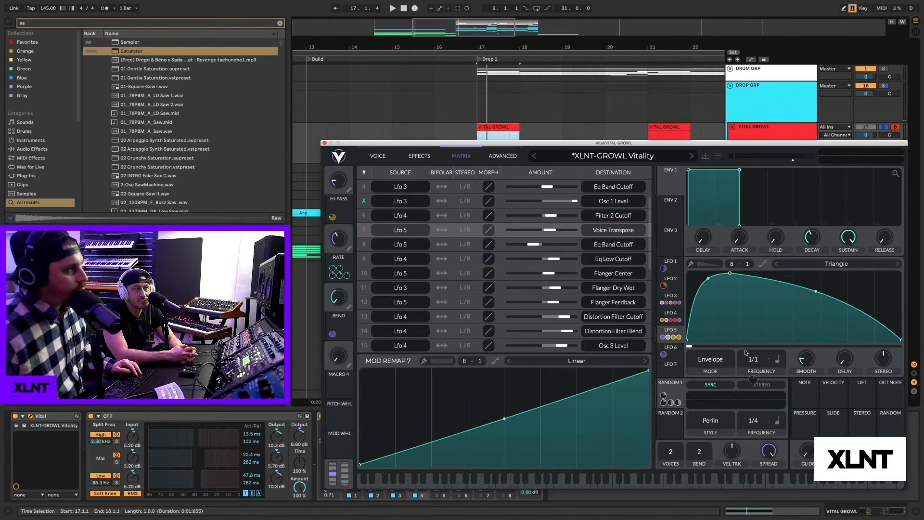
Turn the Rate macro down to its minimum and audition the patch with test notes.
key(a)
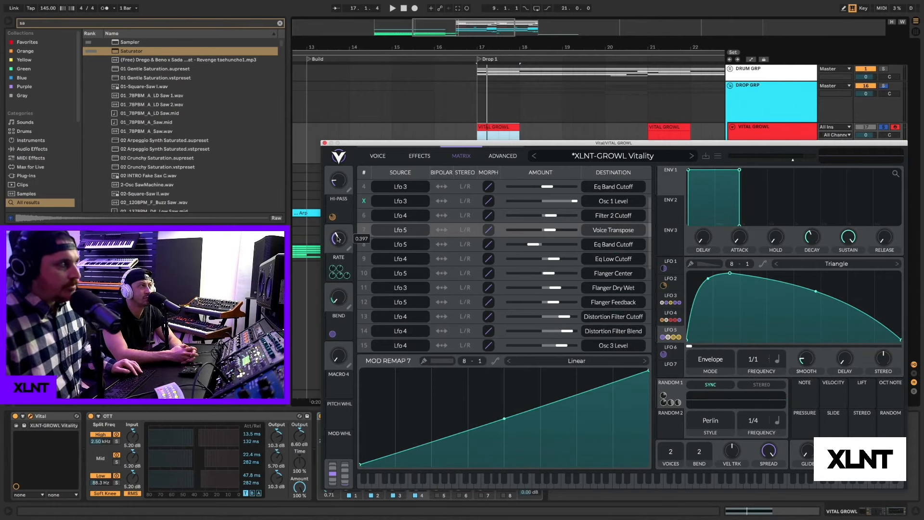
drag(338, 238, 336, 313)
key(a)
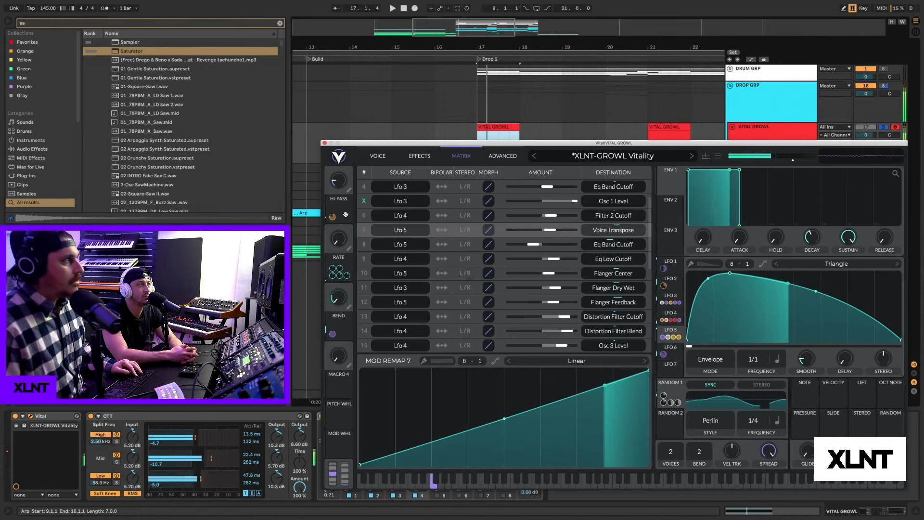
Return to the voice view and examine LFO 1's curve and its effect on oscillator 1 while playing test notes.
click(380, 157)
key(a)
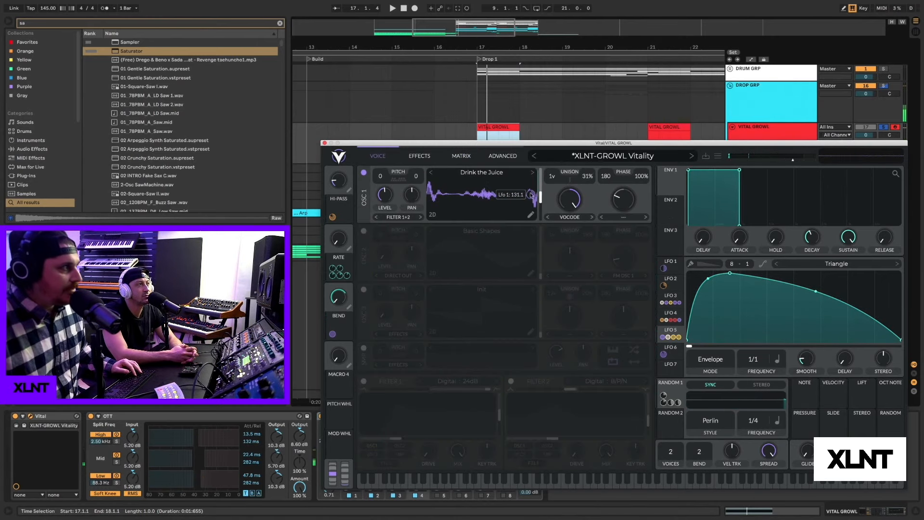
key(f)
click(670, 262)
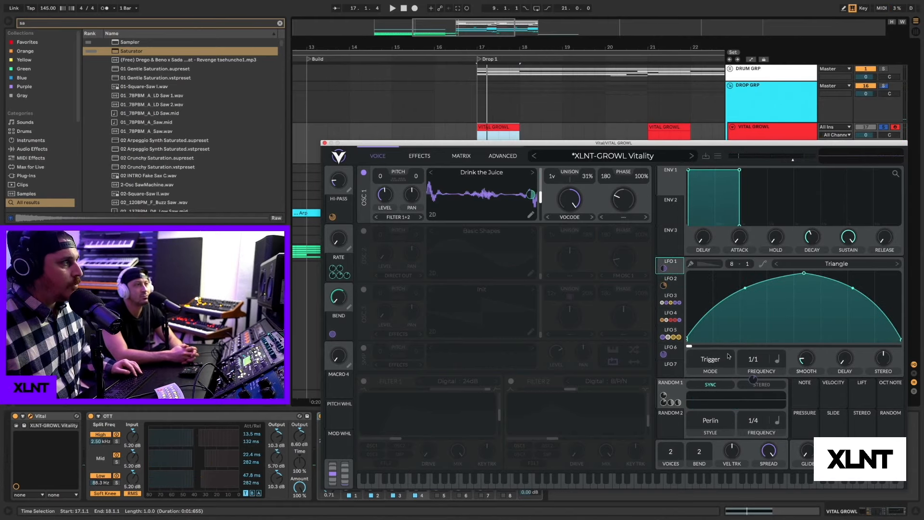
key(f)
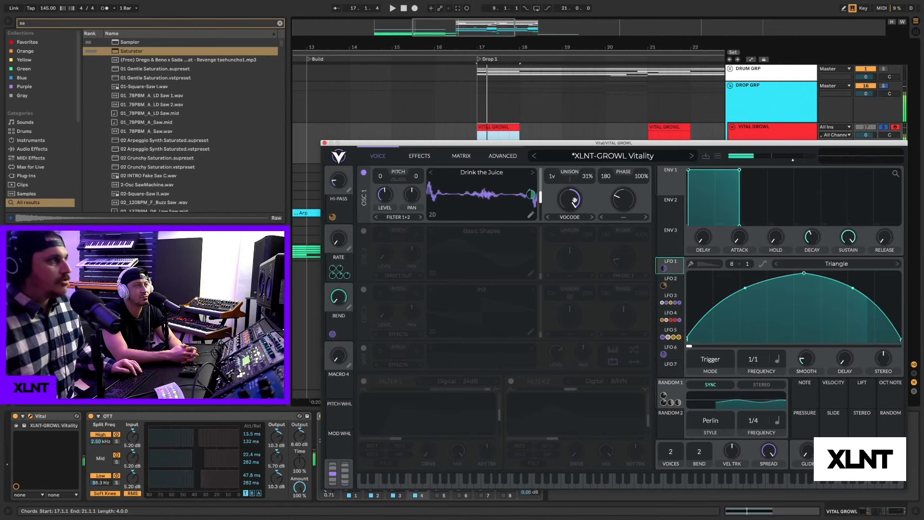
key(f)
drag(573, 200, 565, 178)
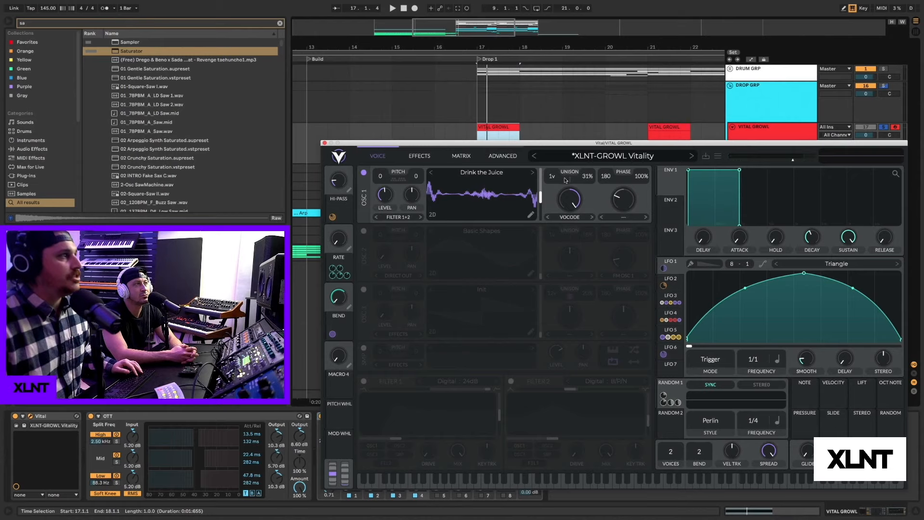
Set oscillator 1's phase distortion type to Bend and audition it while trying the Rate macro, leaving the macro at its minimum.
click(628, 219)
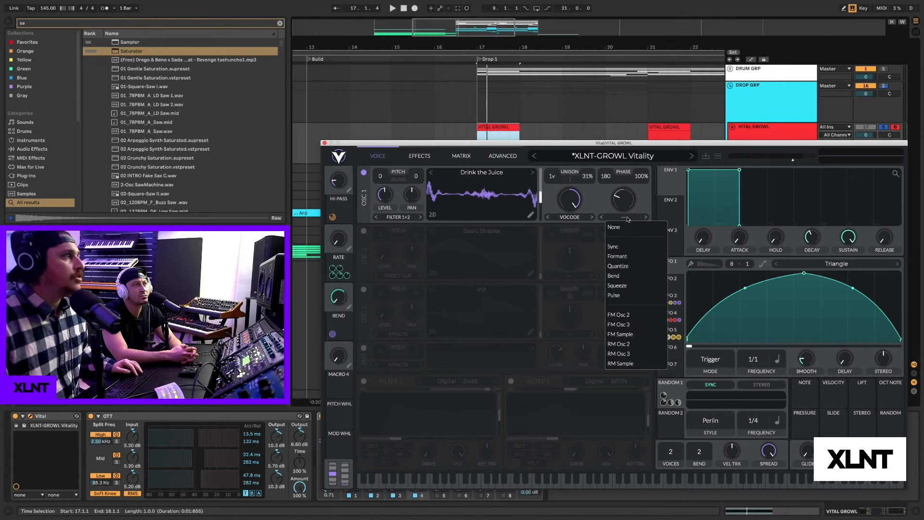
click(627, 275)
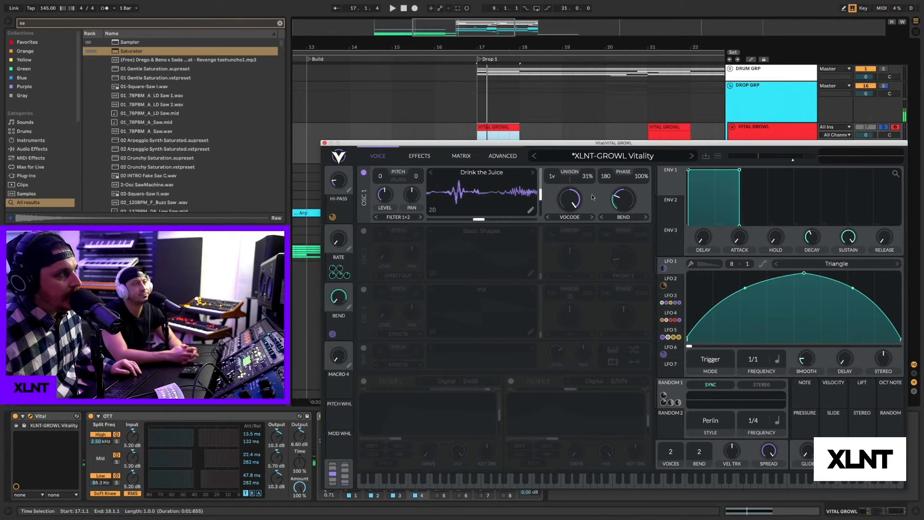
key(f)
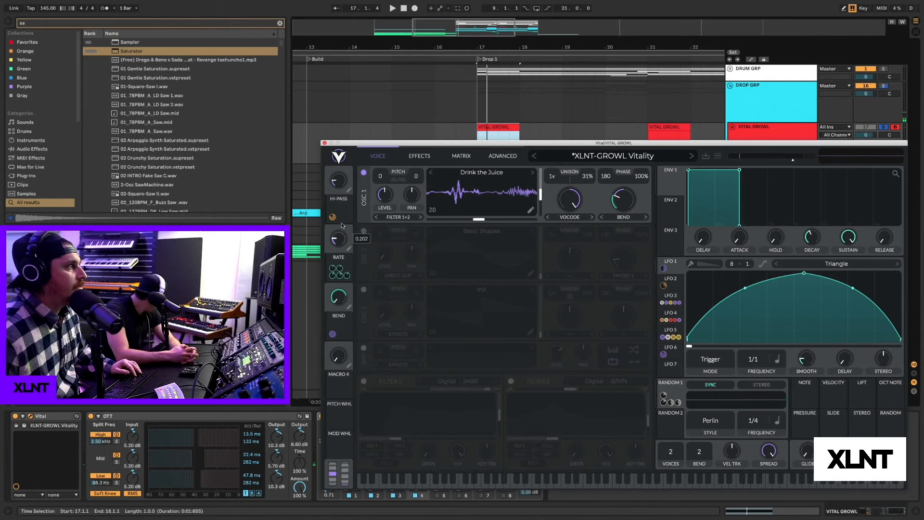
key(f)
drag(344, 210, 332, 244)
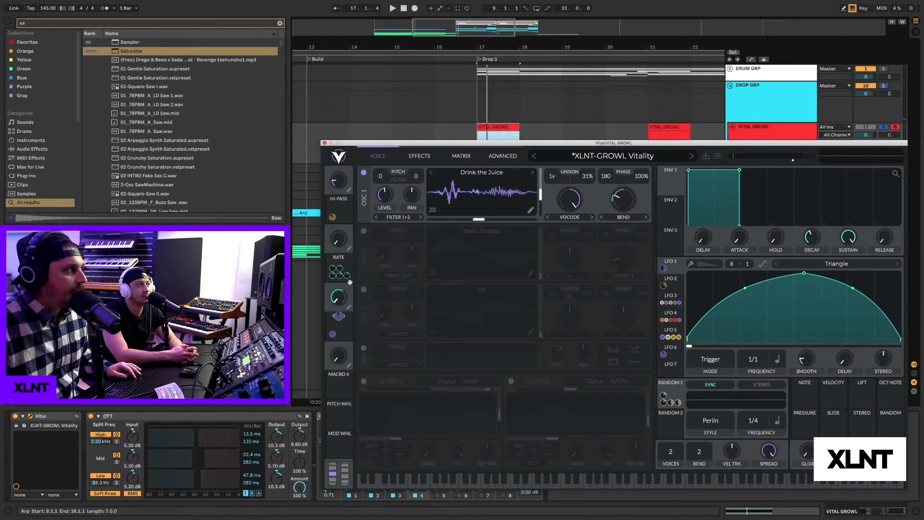
Enable oscillator 2 and oscillator 3 one after the other, playing test notes after each.
click(363, 231)
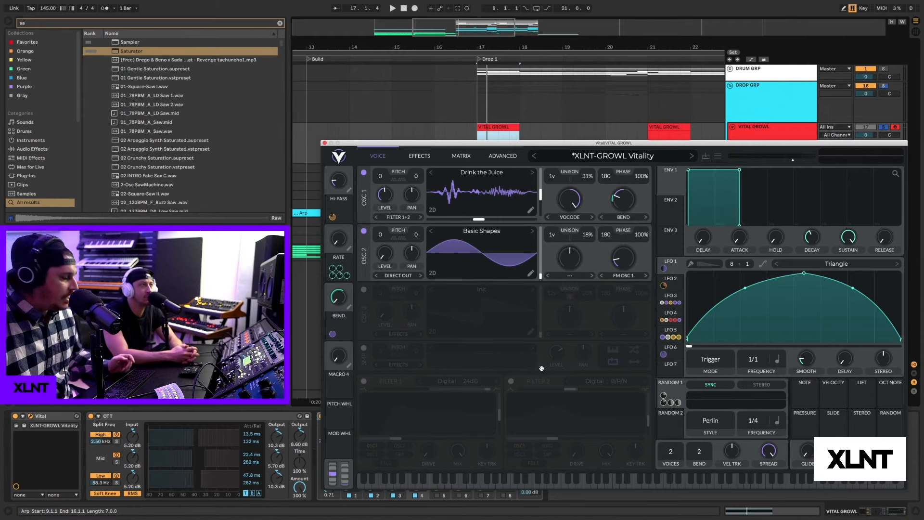
key(f)
key(f)
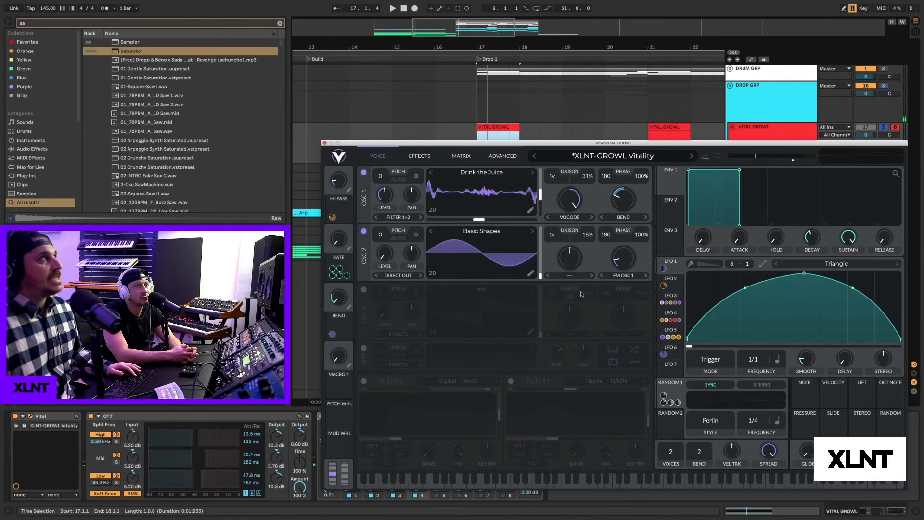
click(363, 289)
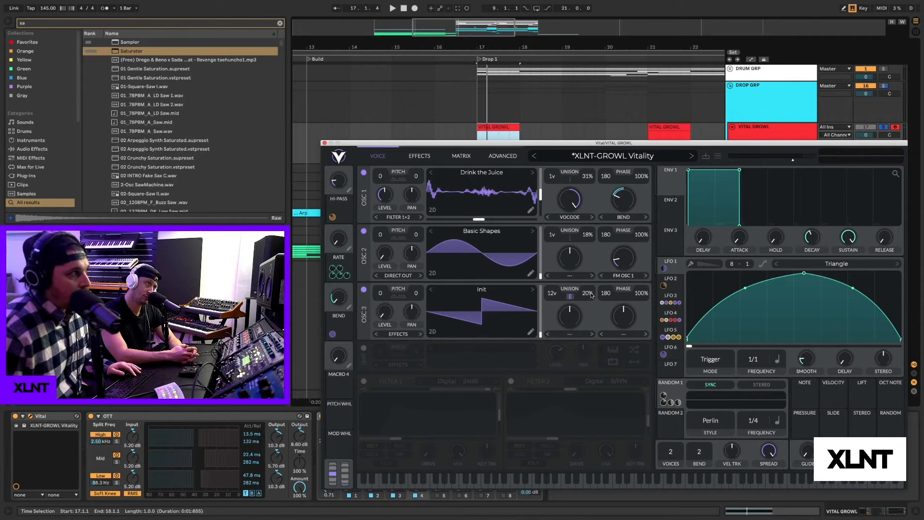
key(f)
key(f)
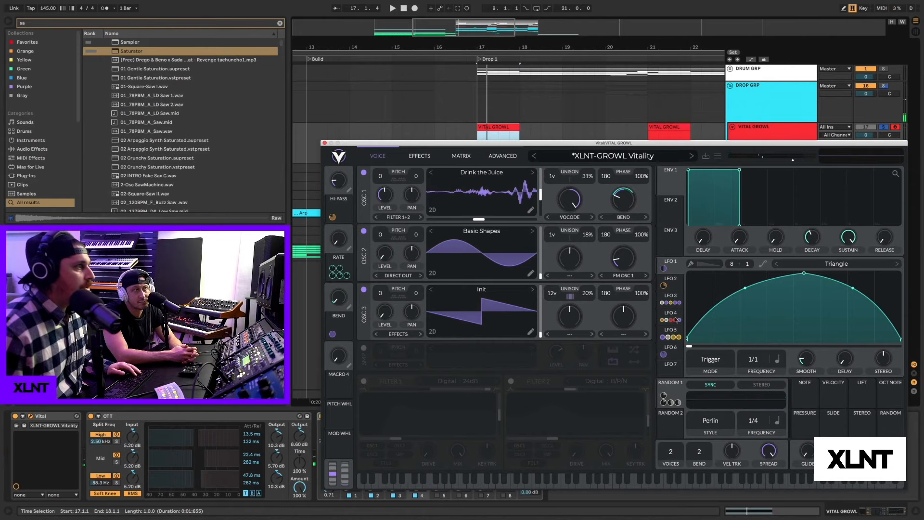
Examine the curves of LFO 2 and LFO 3 and which oscillator parameters they modulate.
click(674, 283)
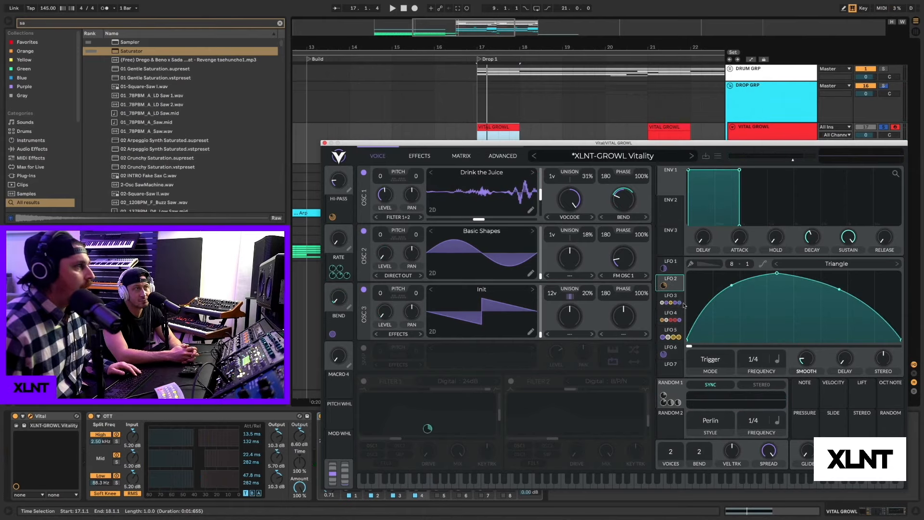
click(675, 296)
mouse_move(384, 216)
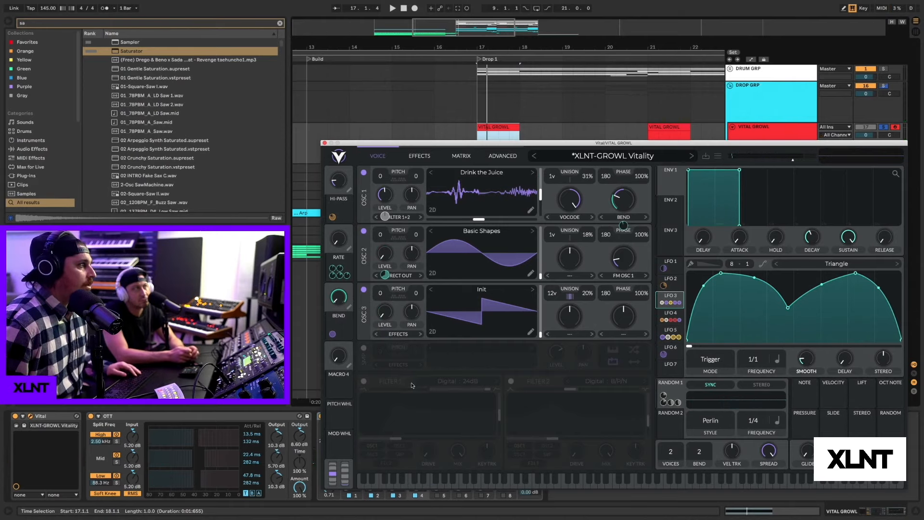
Enable filter 1 and try the Analog 24dB type on it.
click(364, 382)
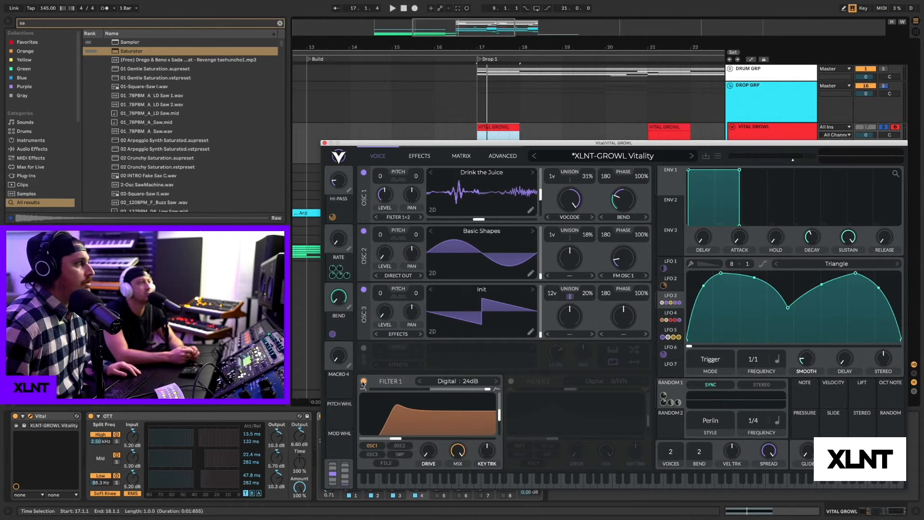
click(458, 381)
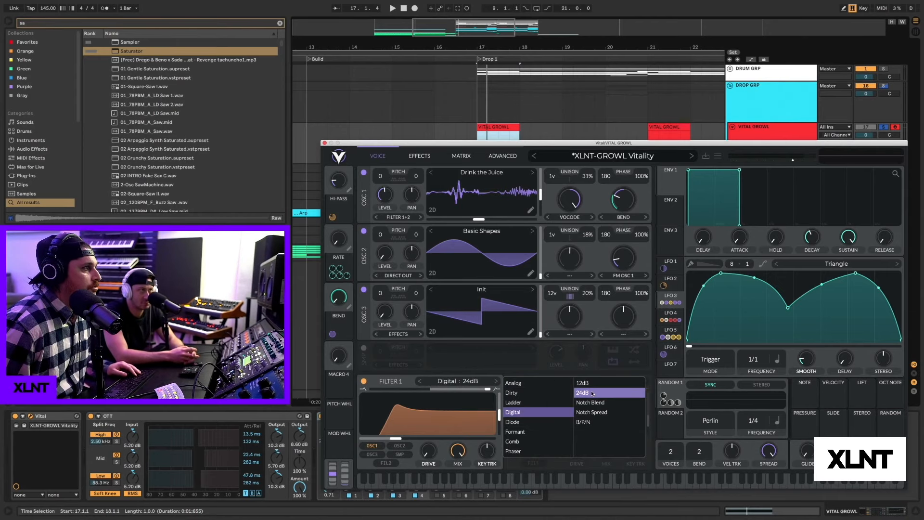
click(513, 383)
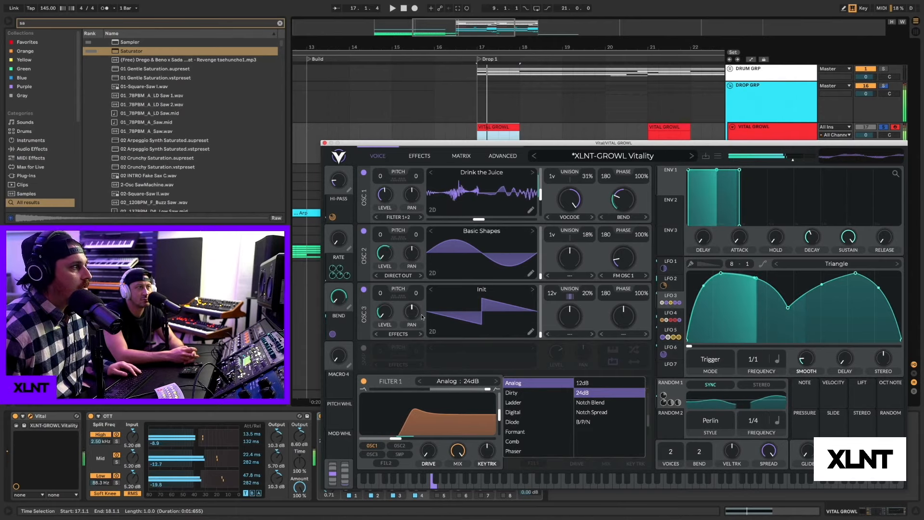
Look through LFO 4, LFO 5, LFO 1 and LFO 2 to find the one modulating filter 1.
click(670, 317)
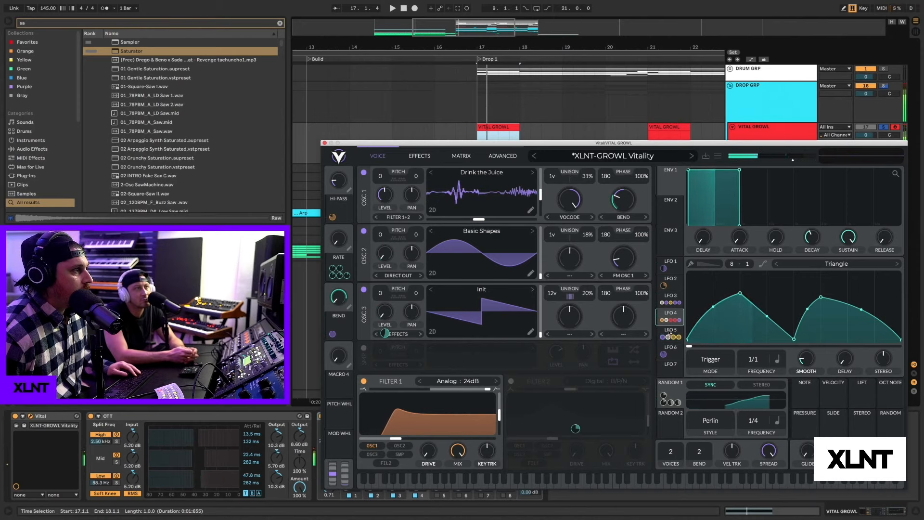
click(671, 331)
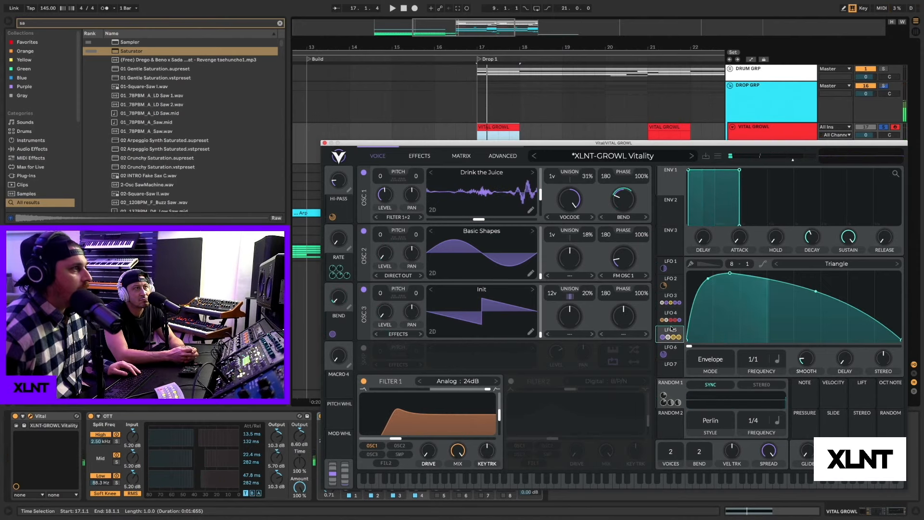
click(675, 270)
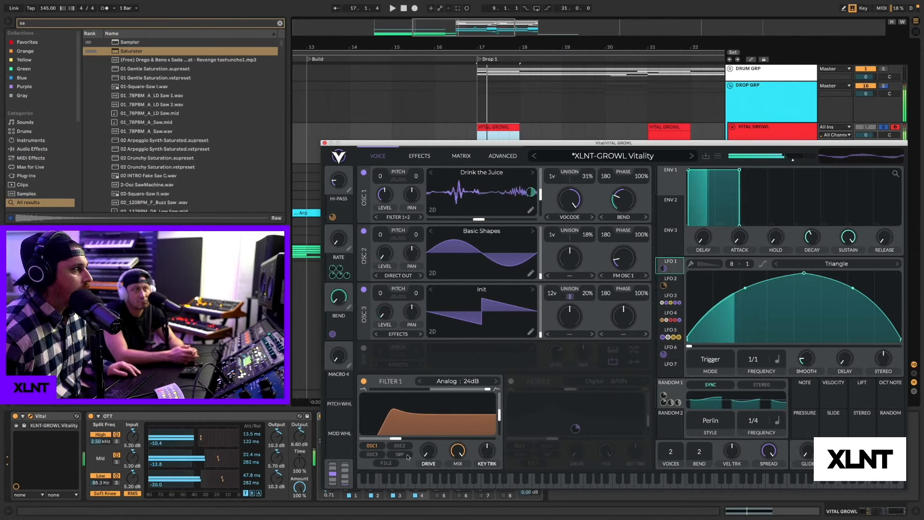
click(675, 279)
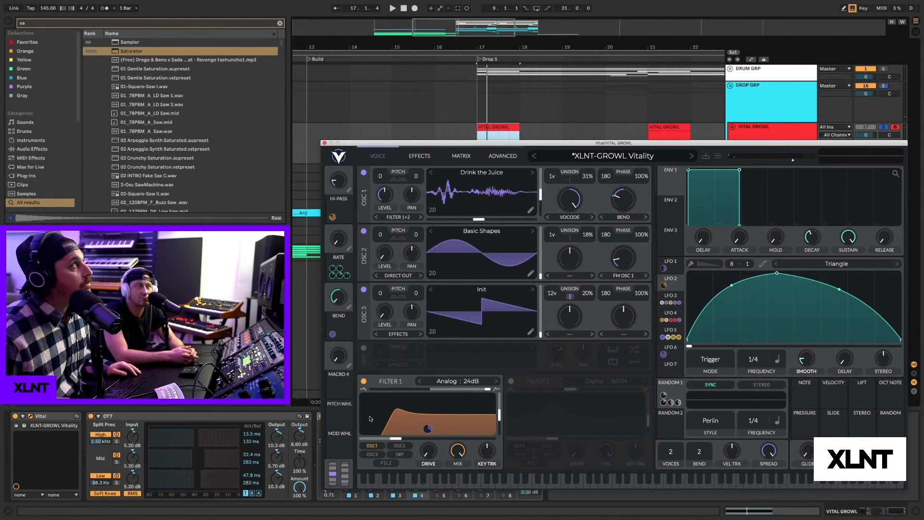
Set filter 1's type back to Digital 24dB and enable filter 2.
click(465, 381)
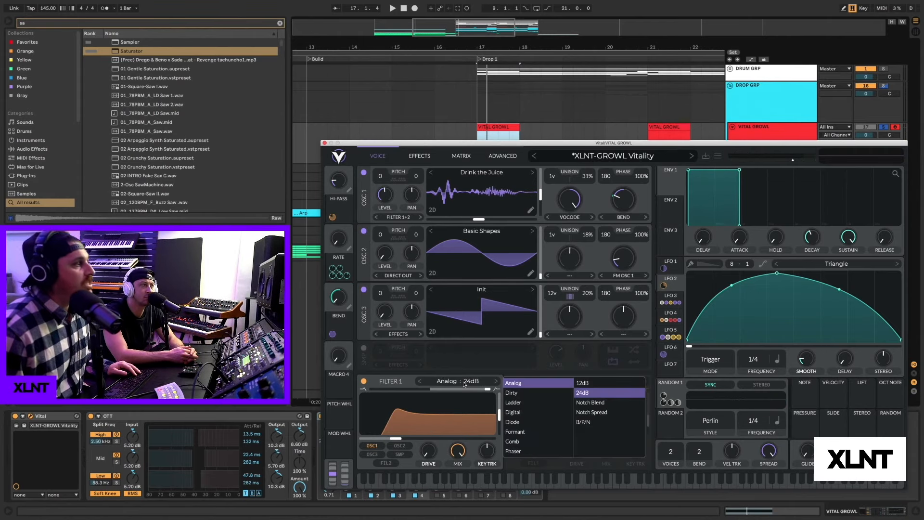
click(536, 410)
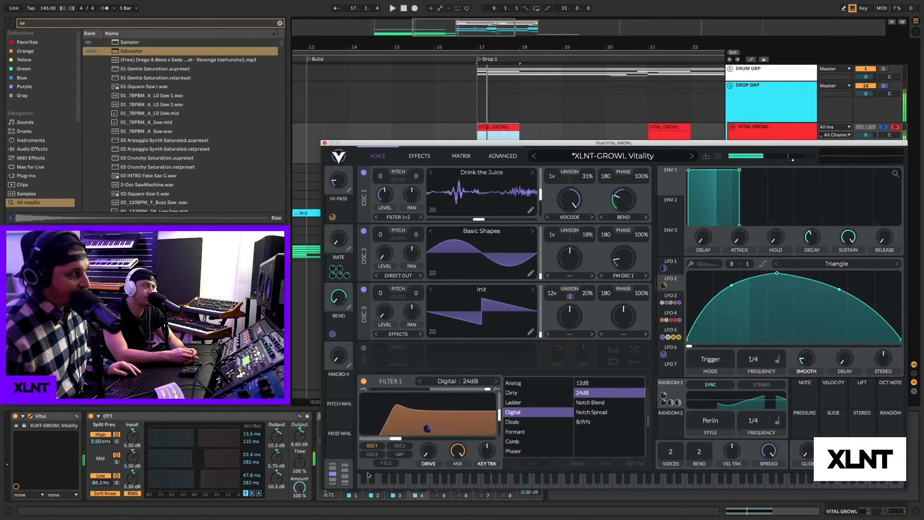
click(397, 382)
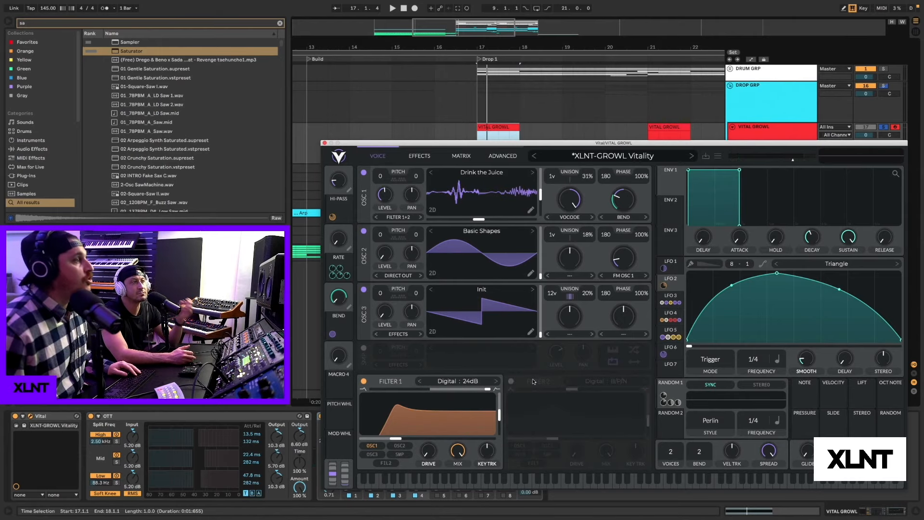
click(511, 381)
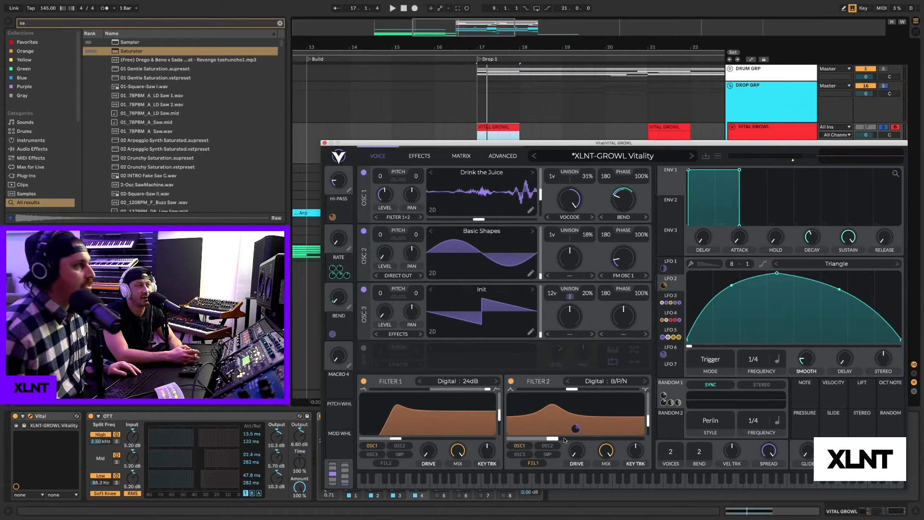
Examine the curves and modulation targets of LFO 1 through LFO 6, including the LFO 4 modulation on filter 2.
mouse_move(574, 429)
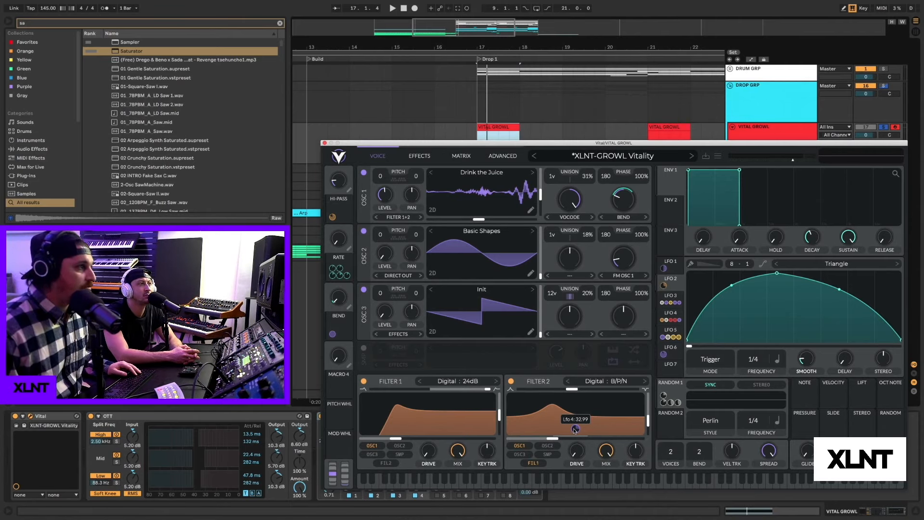
click(676, 318)
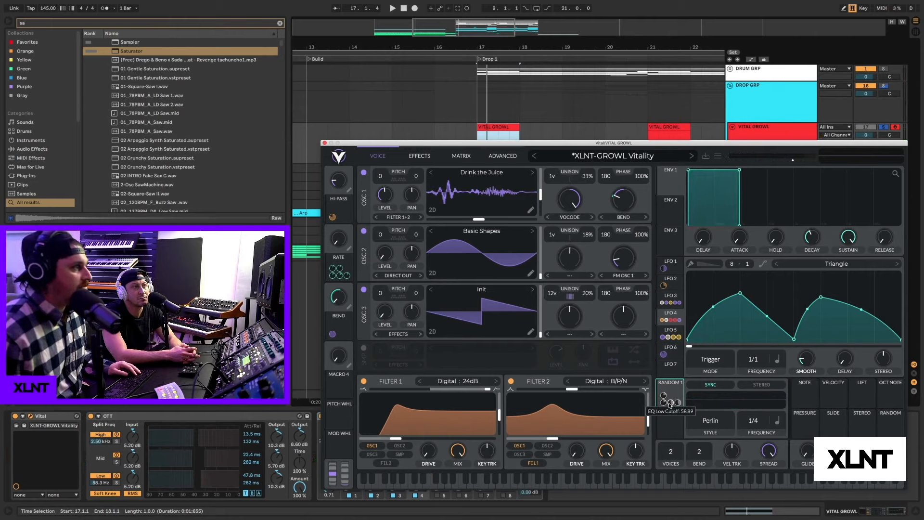
click(669, 263)
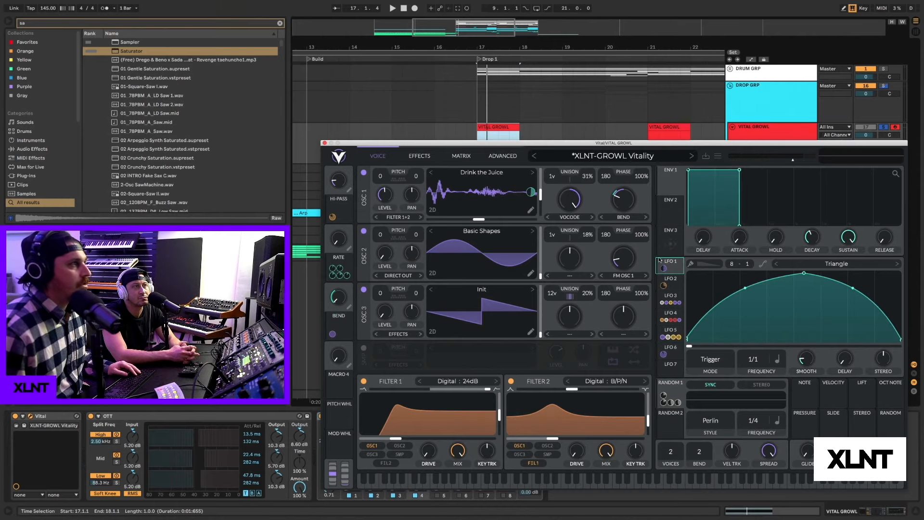
click(673, 285)
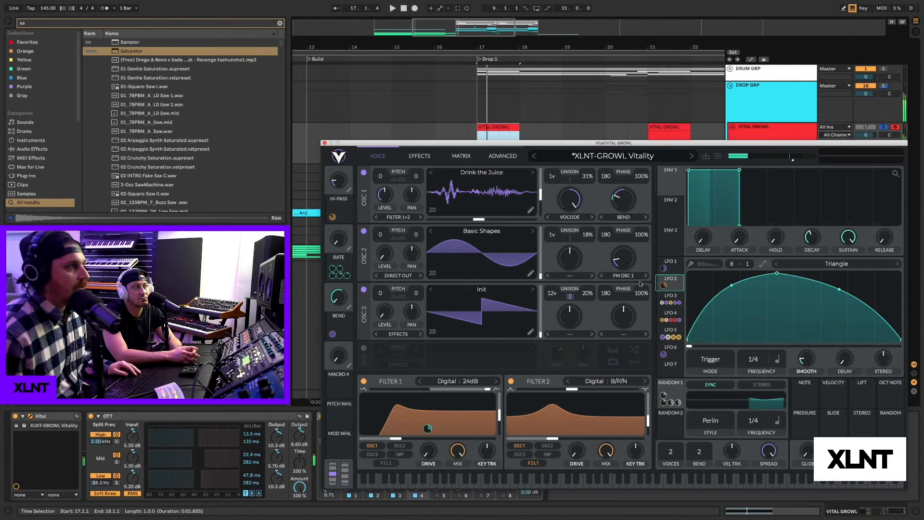
click(671, 298)
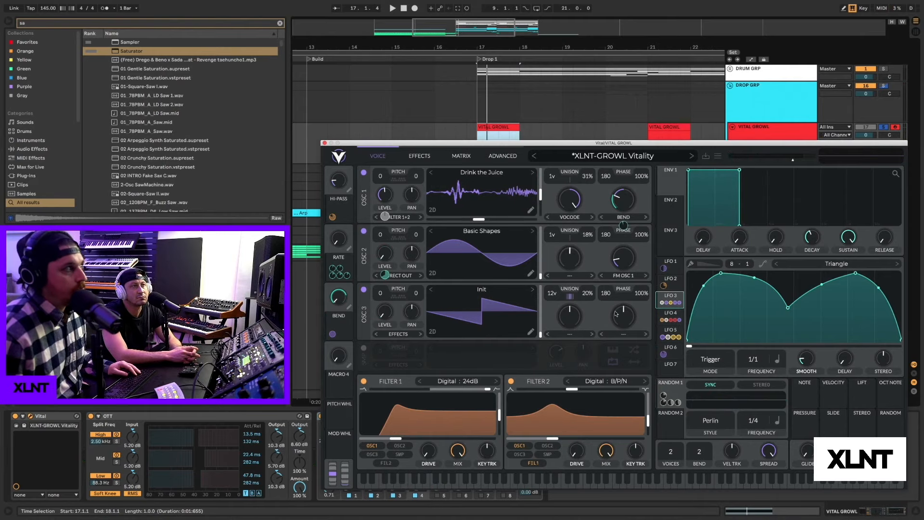
click(672, 313)
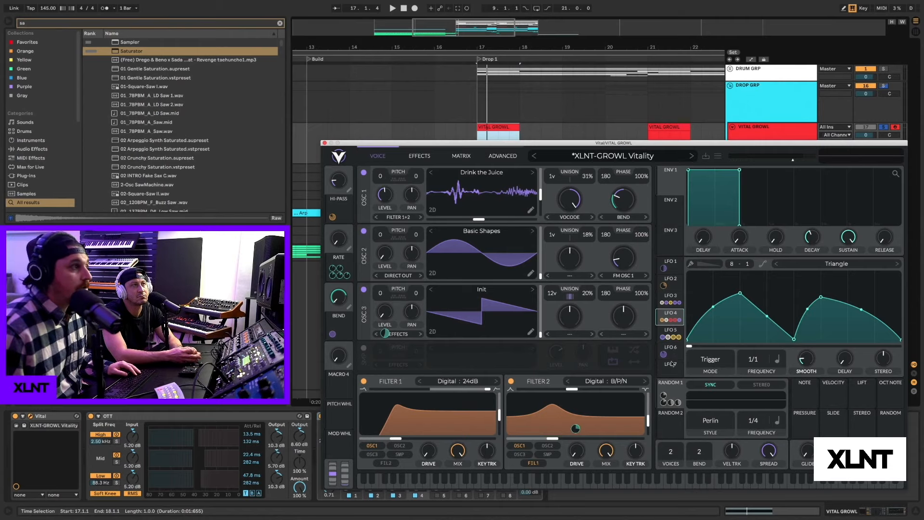
click(671, 333)
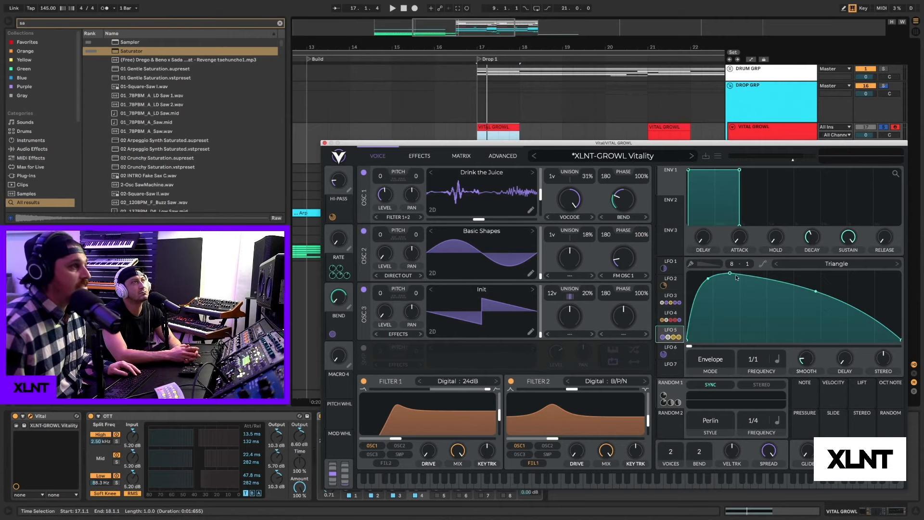
click(670, 353)
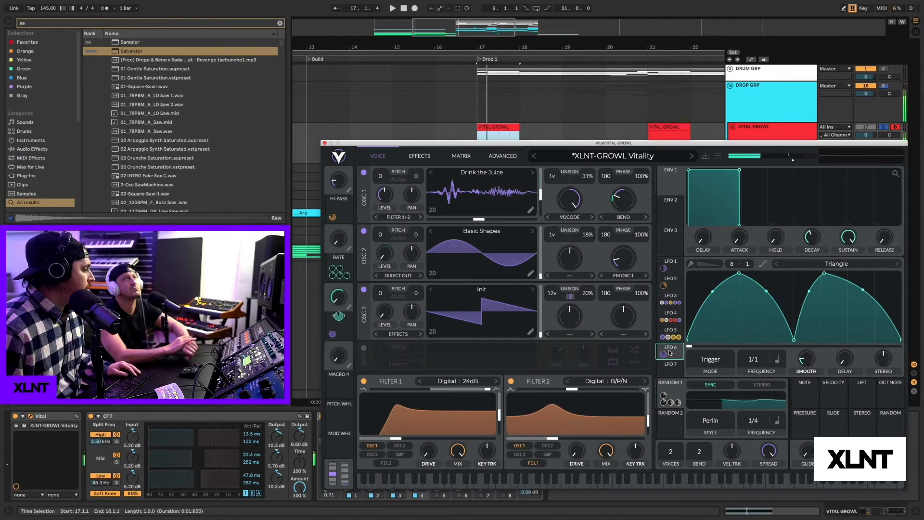
Enable the Flanger effect and check where LFO 6 is routed.
click(422, 157)
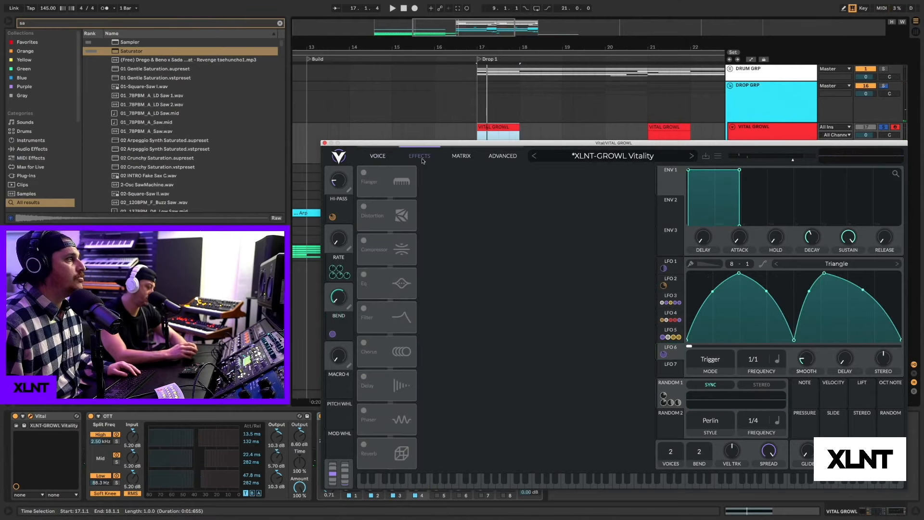
click(364, 174)
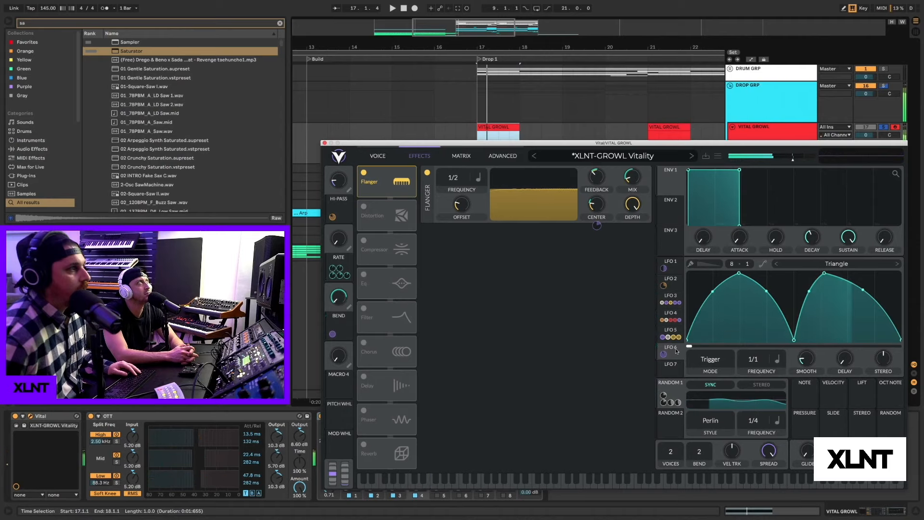
drag(670, 351, 607, 188)
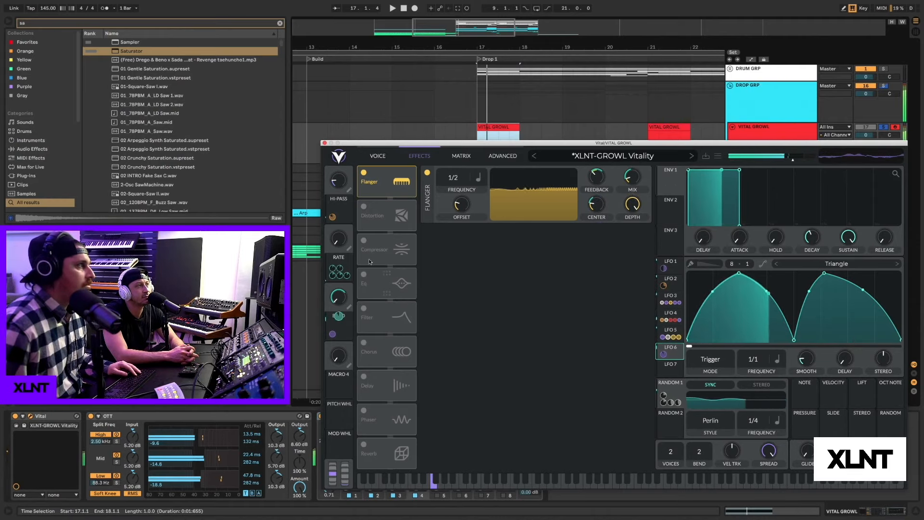
Enable the Distortion effect and audition the growl through it.
click(363, 207)
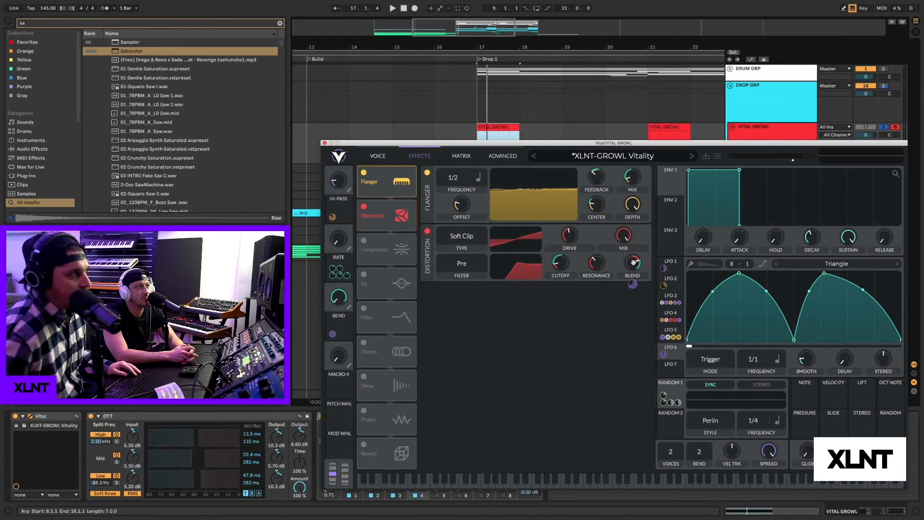
key(f)
key(f)
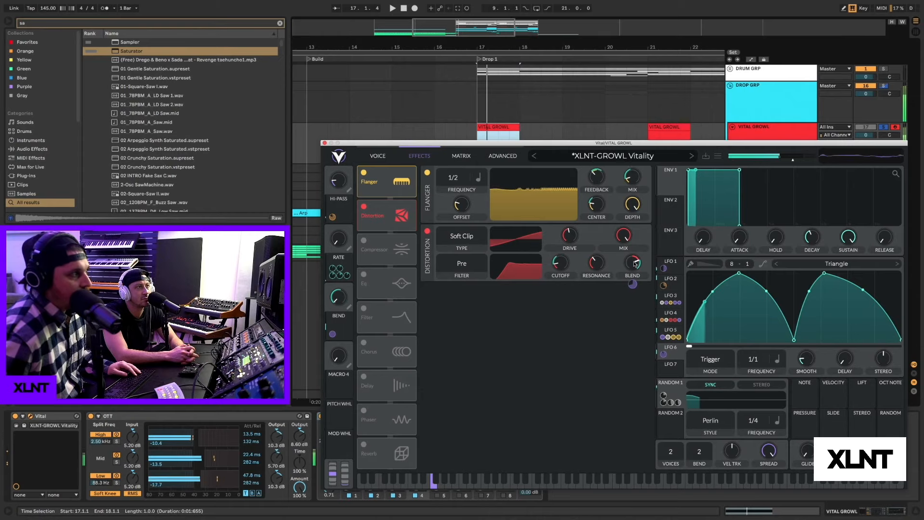
Examine LFO 5, LFO 4 and LFO 2 for modulation of the flanger and distortion while playing notes.
click(672, 330)
key(f)
key(f)
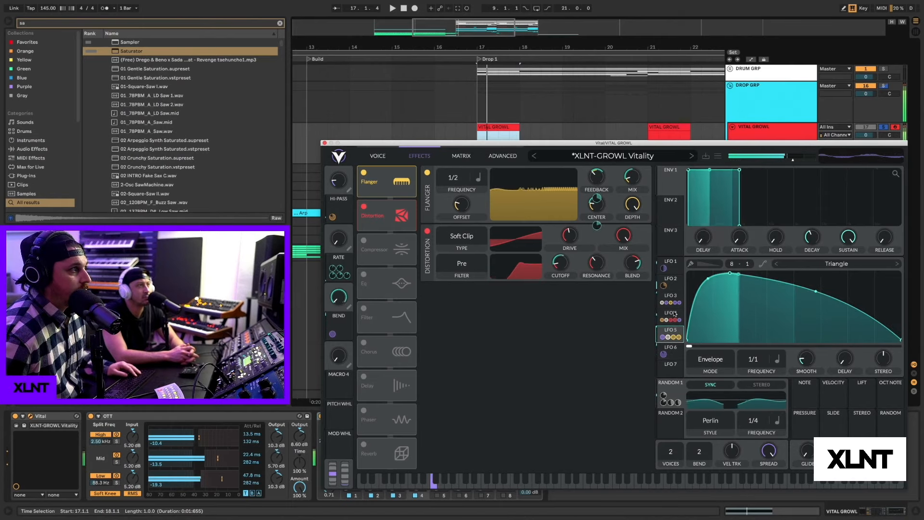
click(673, 313)
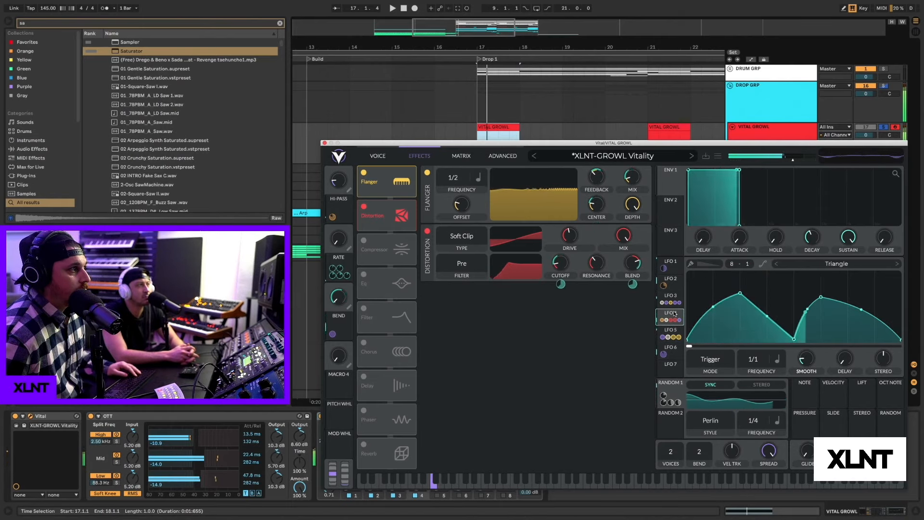
click(675, 284)
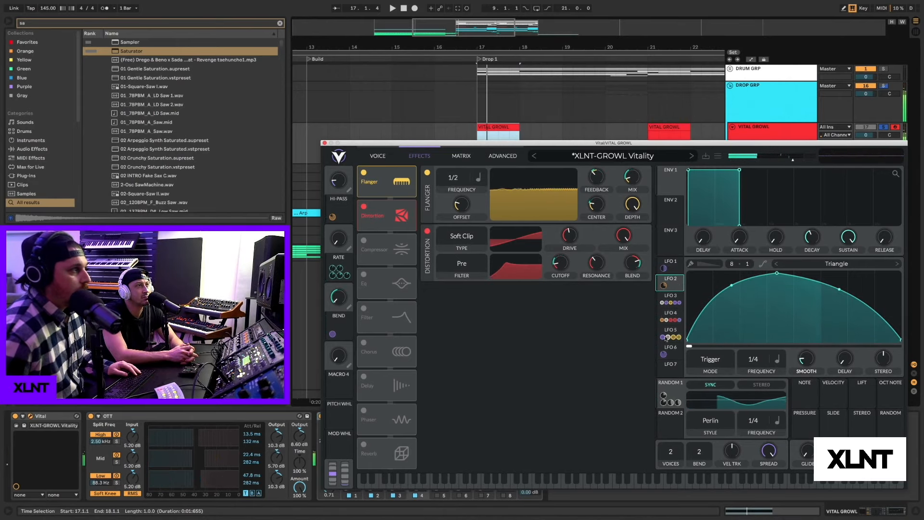
Enable the Compressor and Eq effects and audition the growl through them.
click(363, 240)
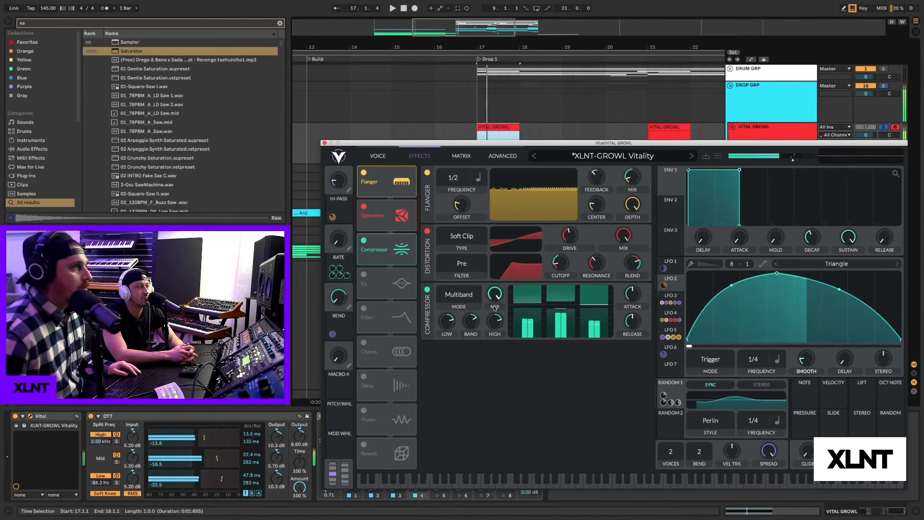
click(364, 277)
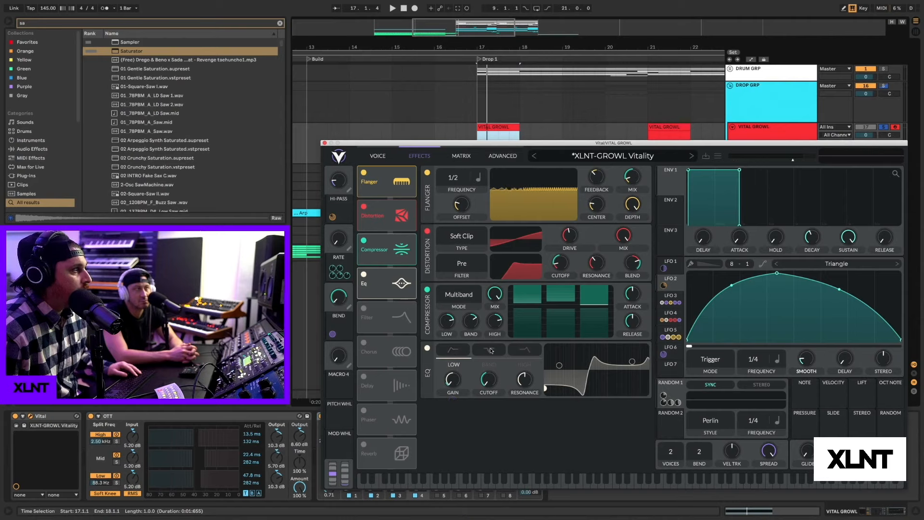
key(f)
key(f)
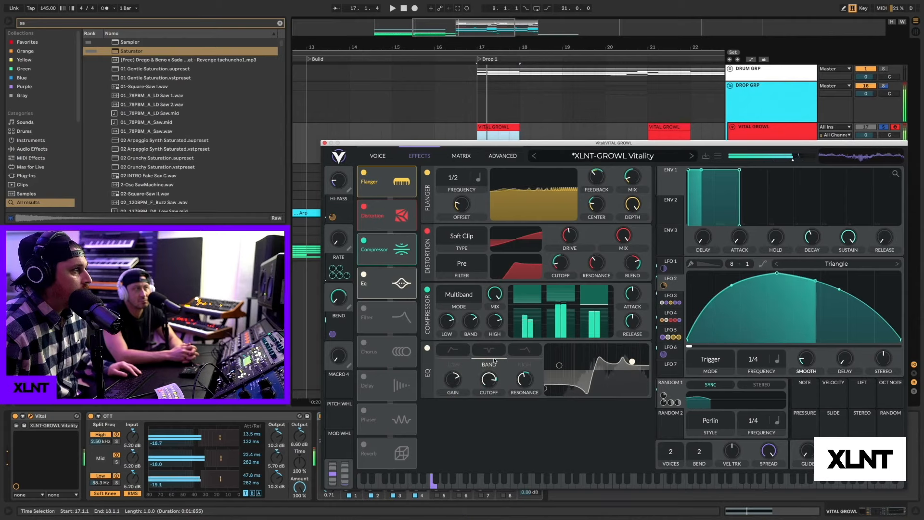
Examine the EQ's Low and Band gain, cutoff and resonance modulation while playing notes.
click(452, 362)
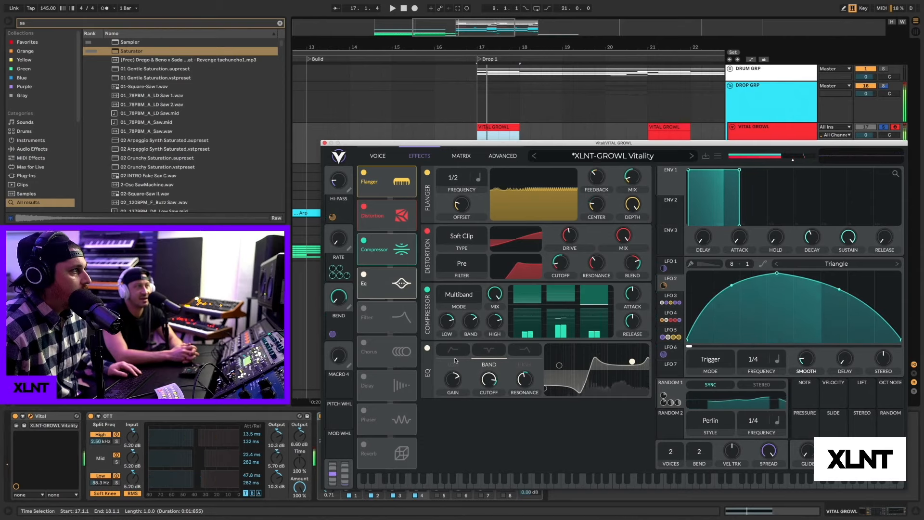
key(f)
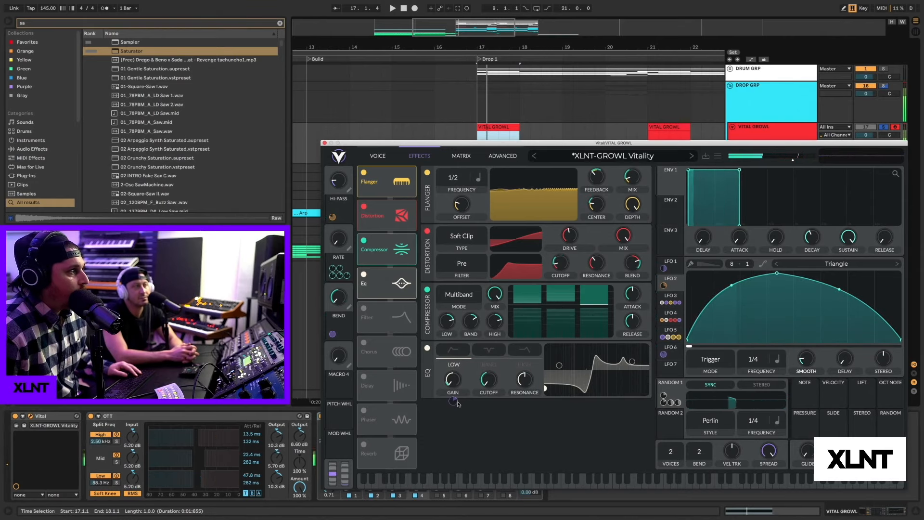
key(f)
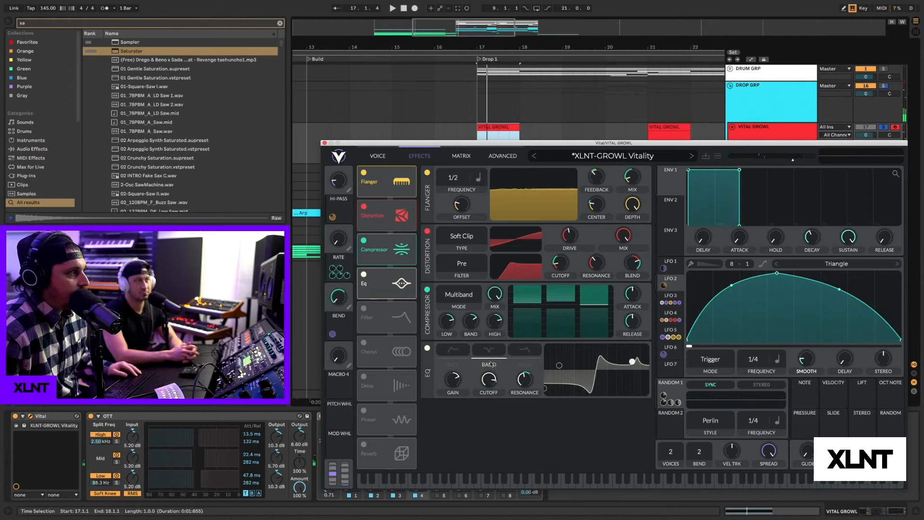
key(f)
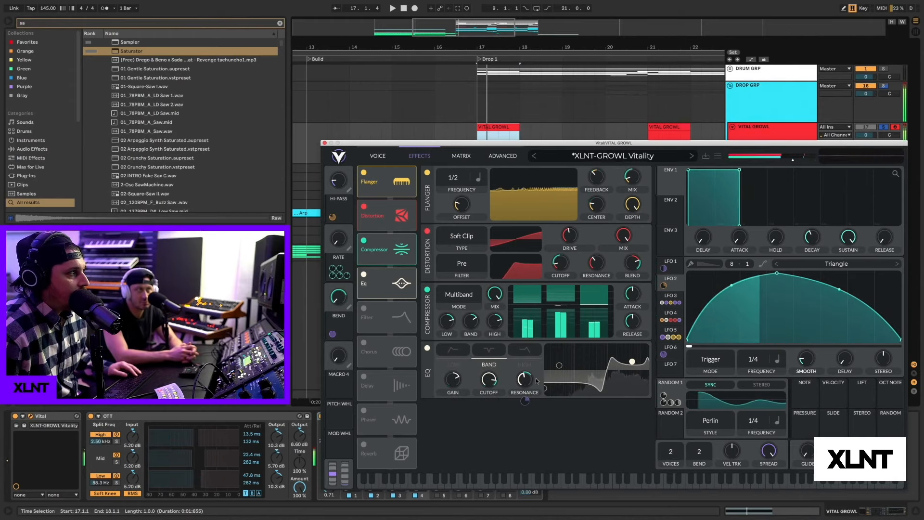
key(f)
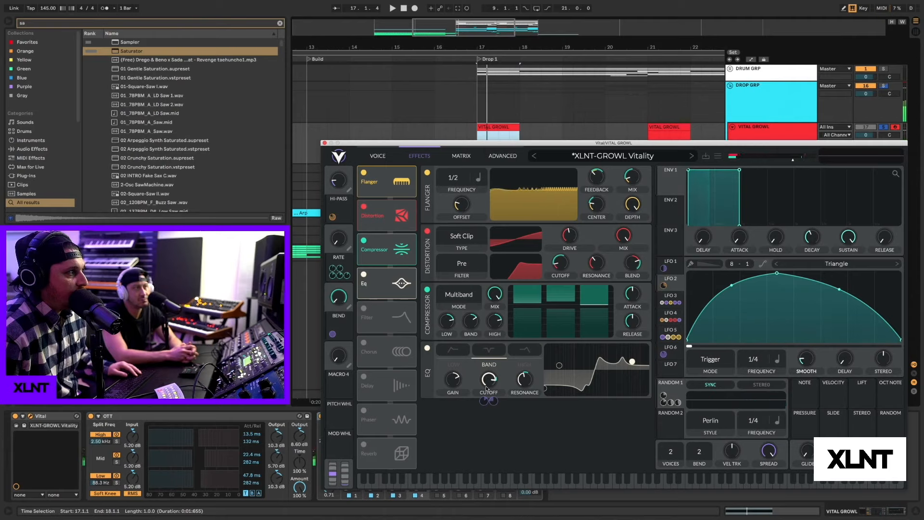
key(f)
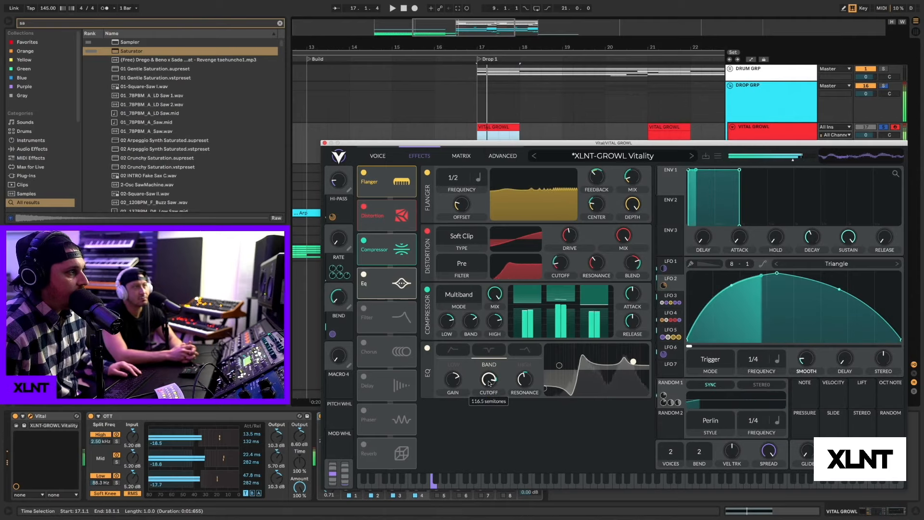
Set the cutoff of the EQ's High band to 30.89 semitones and audition the growl.
click(525, 363)
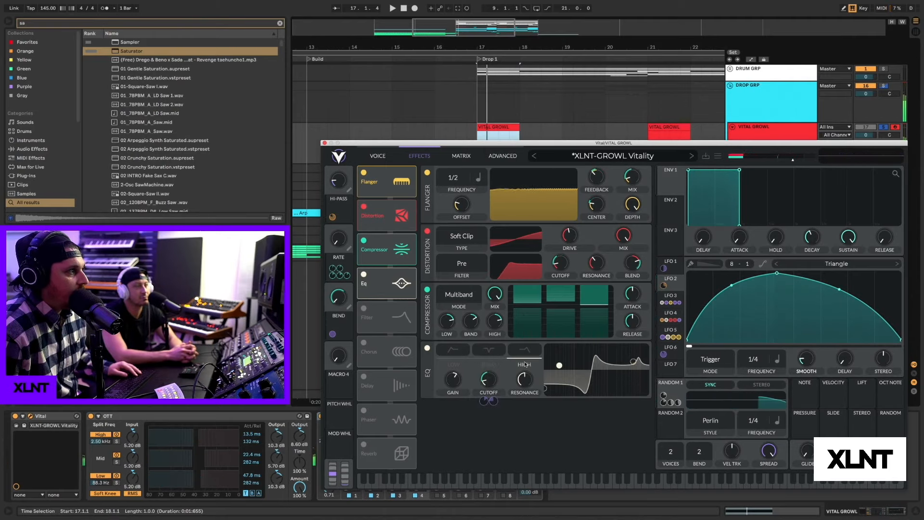
key(f)
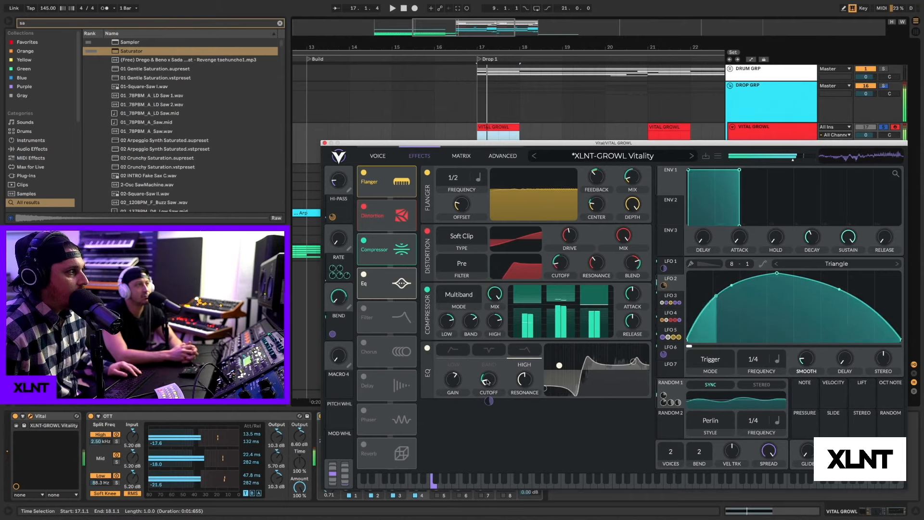
drag(499, 379, 485, 383)
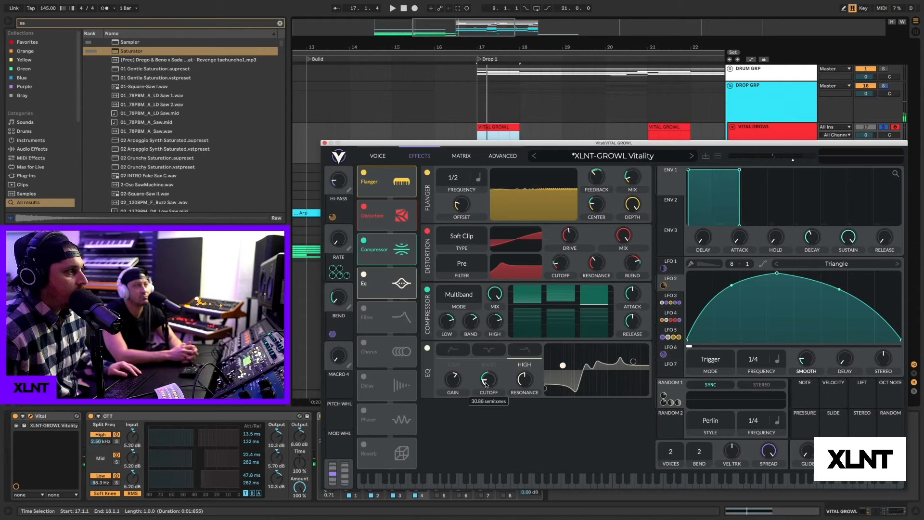
key(f)
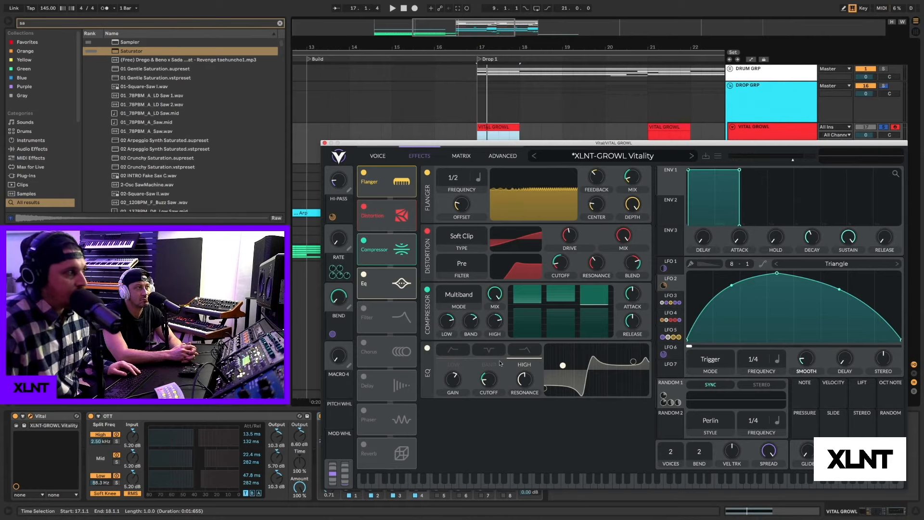
key(f)
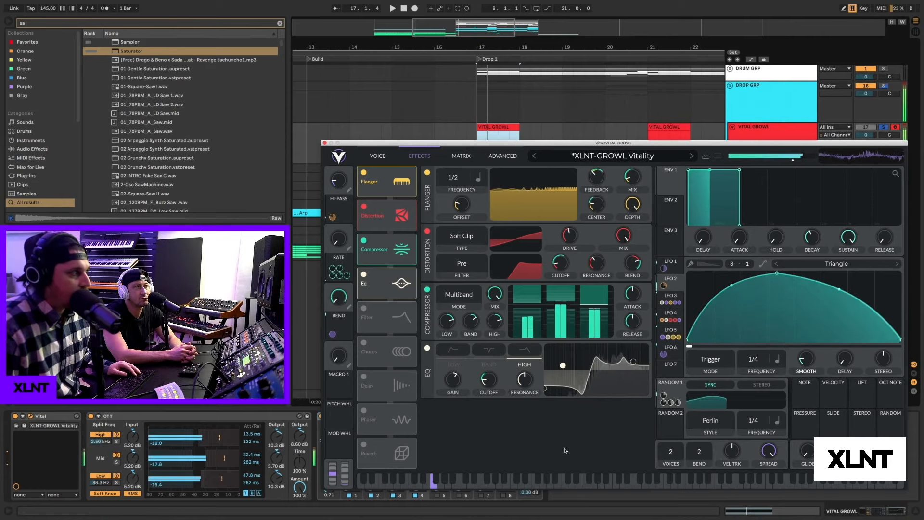
Enable the Filter effect, audition the growl through it, and display LFO 3's curve.
click(365, 310)
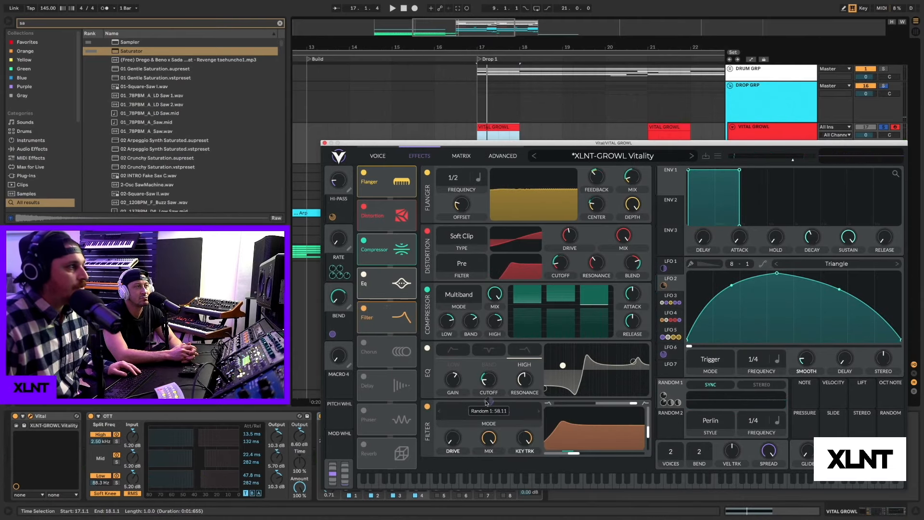
key(f)
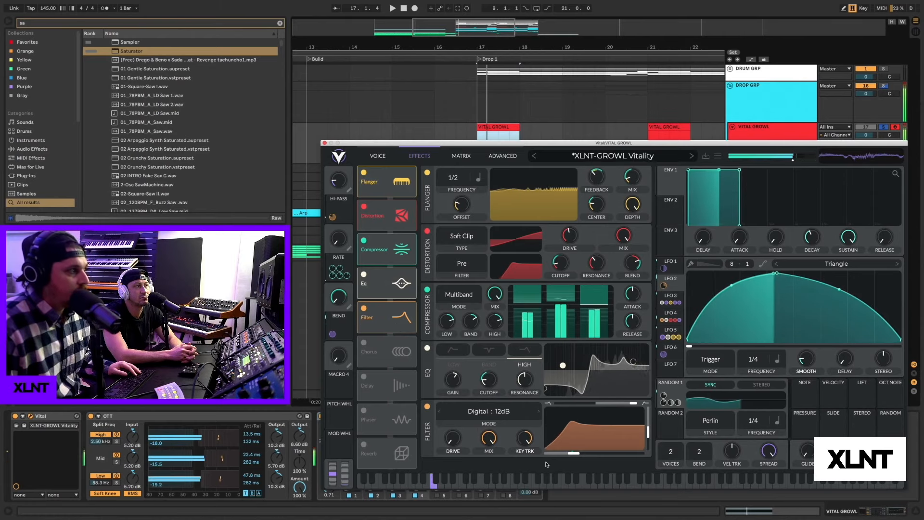
key(f)
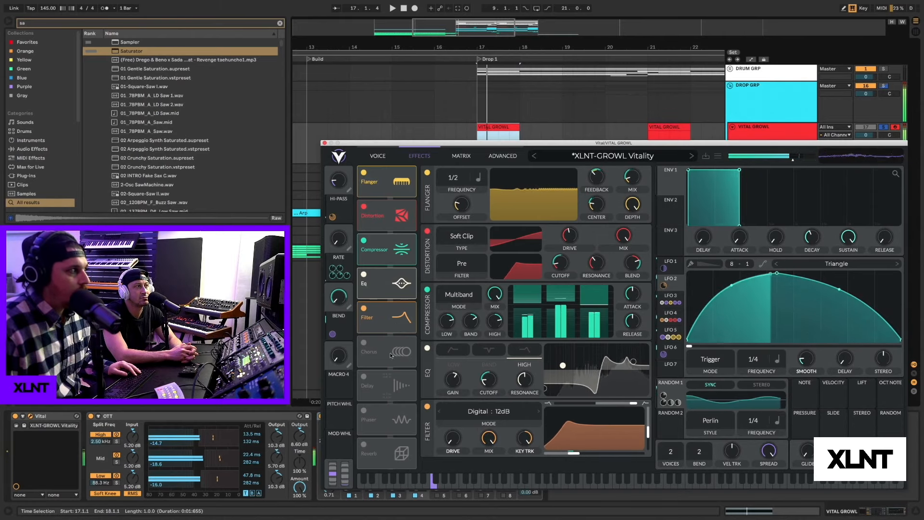
key(f)
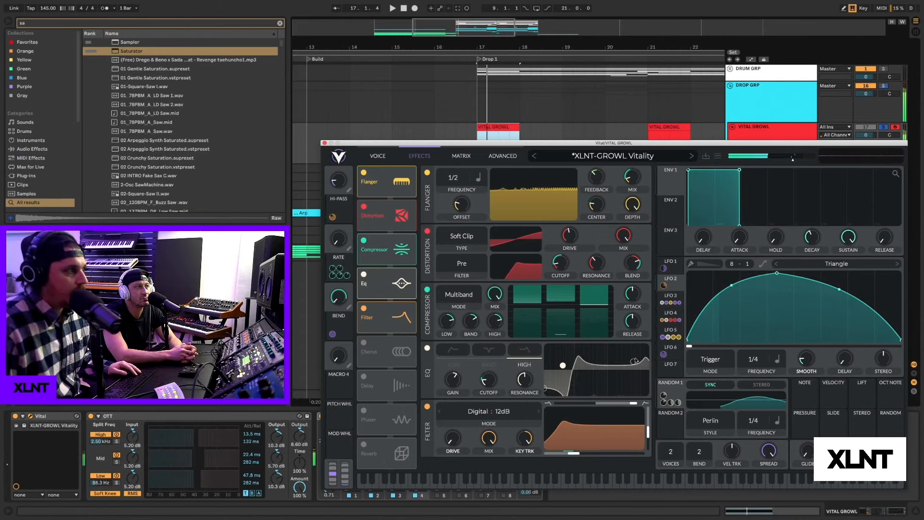
click(677, 302)
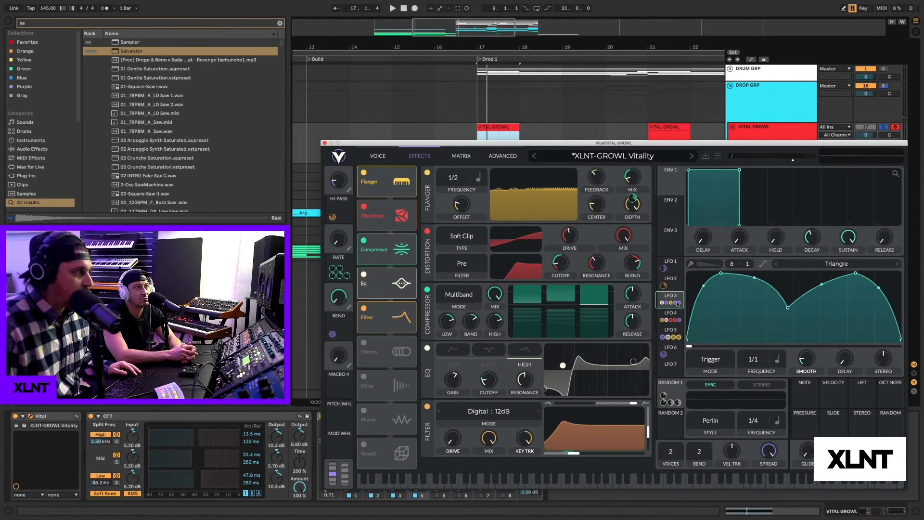
Display LFO 6's curve and examine its modulation of the Filter effect's cutoff while playing a note.
mouse_move(676, 319)
click(671, 351)
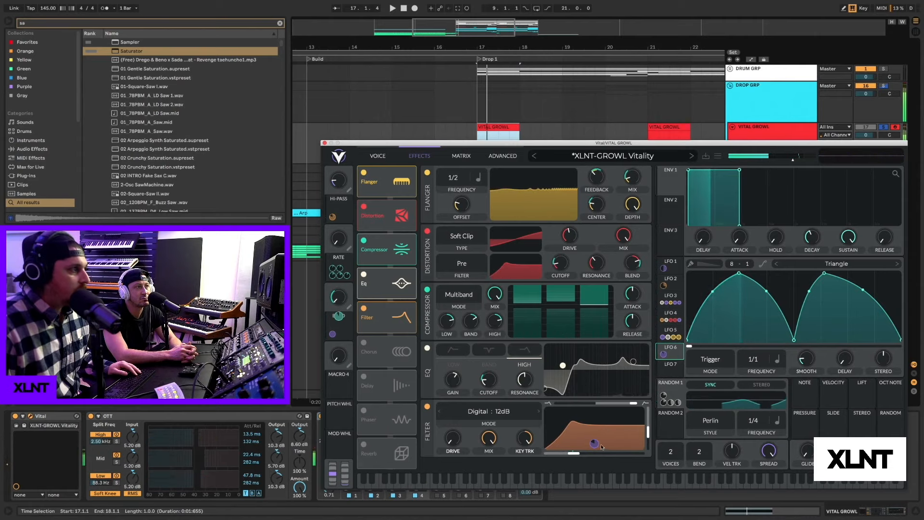
mouse_move(592, 445)
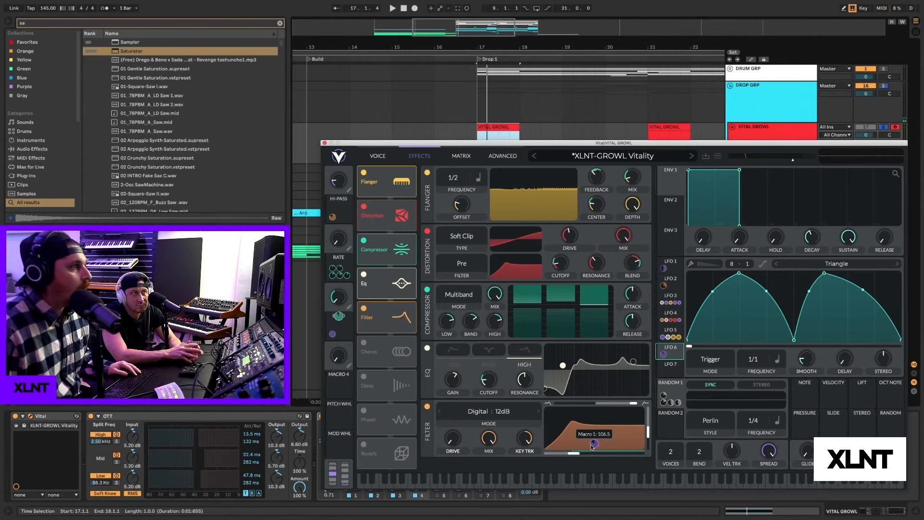
key(f)
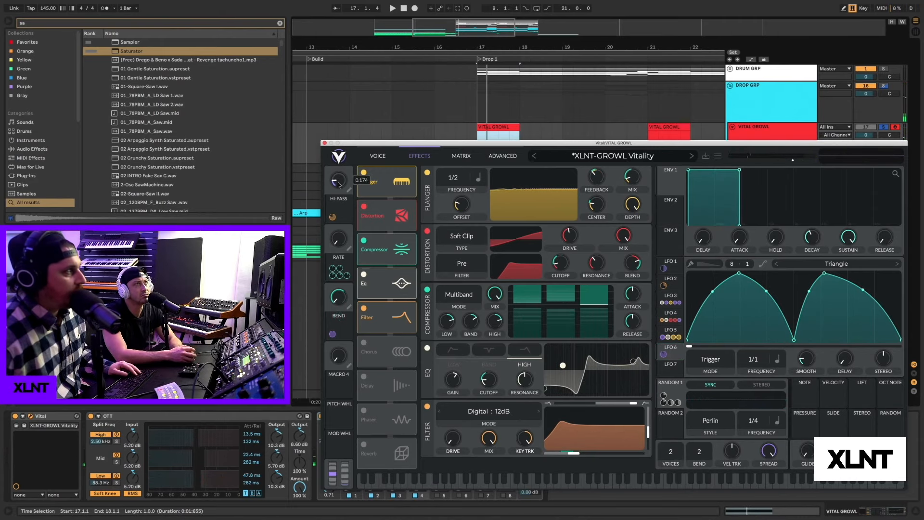
Sweep the HI-PASS macro while auditioning the growl and leave it fully turned down.
key(f)
drag(339, 184, 343, 212)
drag(342, 214, 343, 200)
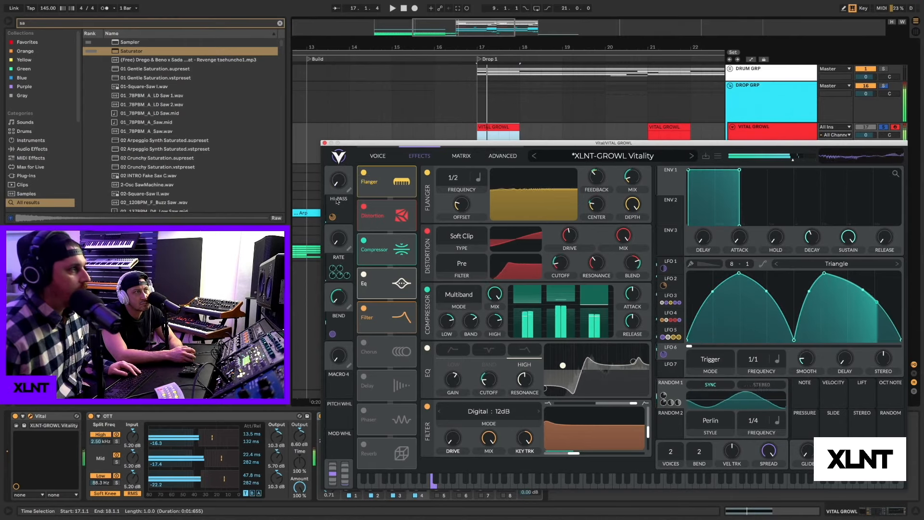
Enable the Chorus effect and sweep the Filter effect's resonance while auditioning the growl.
click(364, 343)
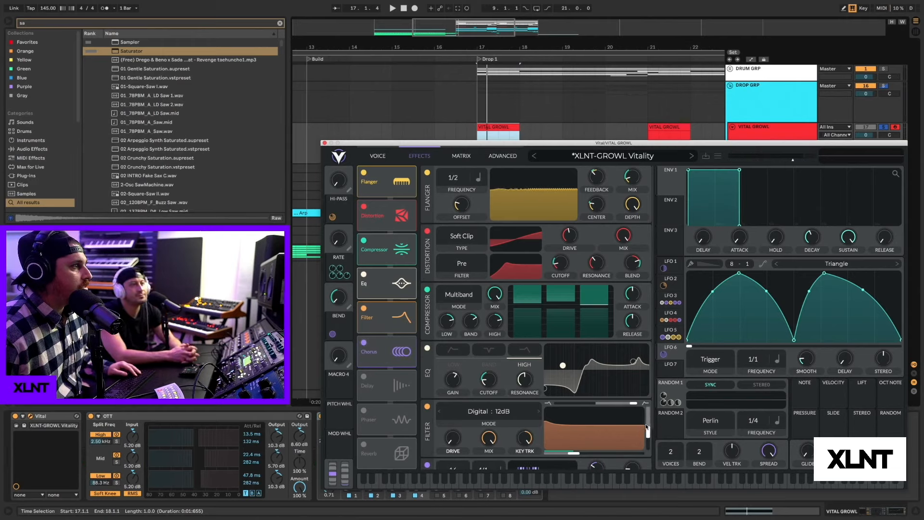
mouse_move(649, 432)
mouse_down()
mouse_move(648, 445)
mouse_move(649, 423)
mouse_up()
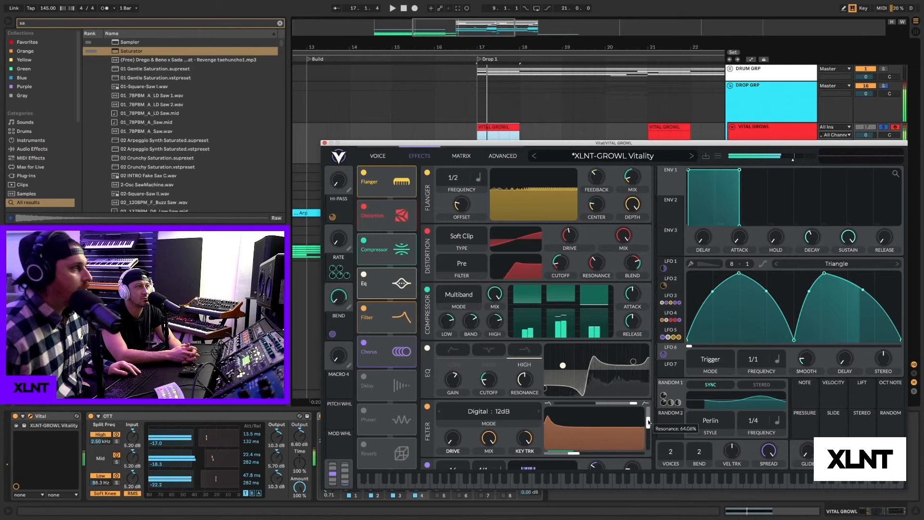
scroll(558, 439, down, 2)
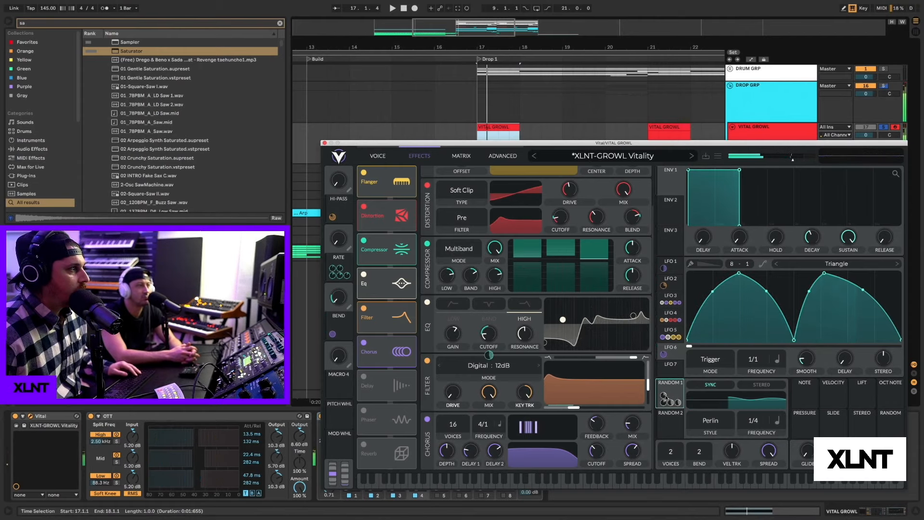
Examine Random 1's modulation targets among the effects and the oscillators while playing notes.
mouse_move(663, 396)
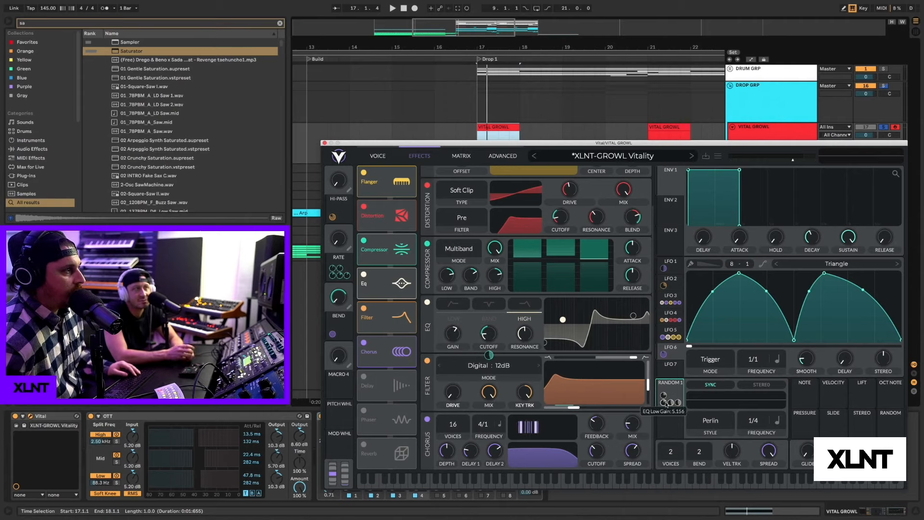
key(f)
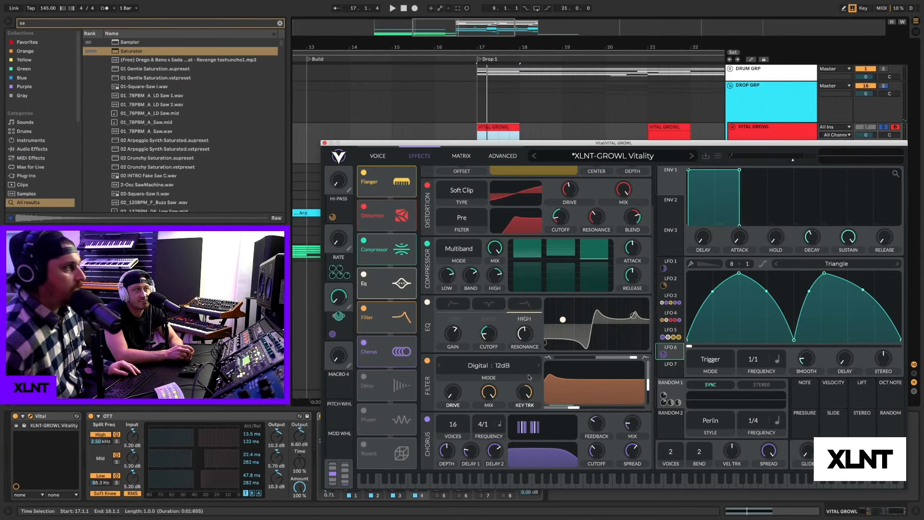
click(376, 158)
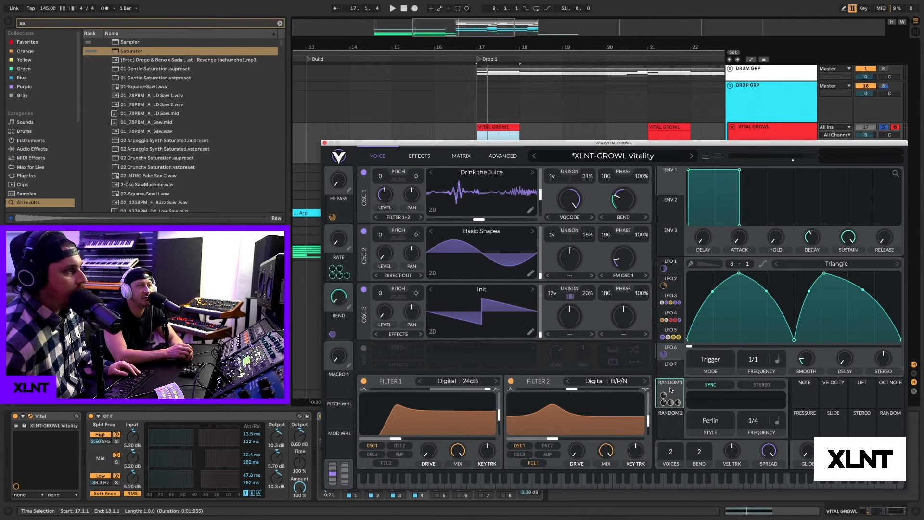
click(424, 157)
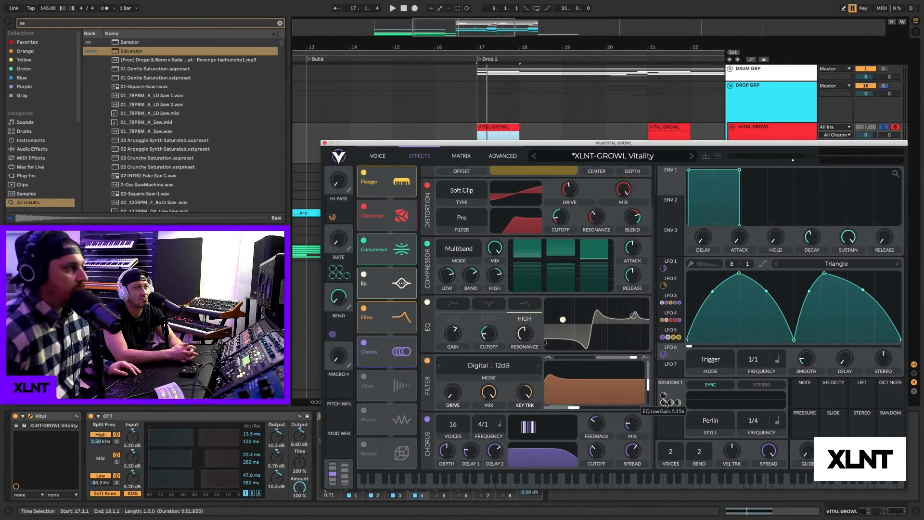
key(f)
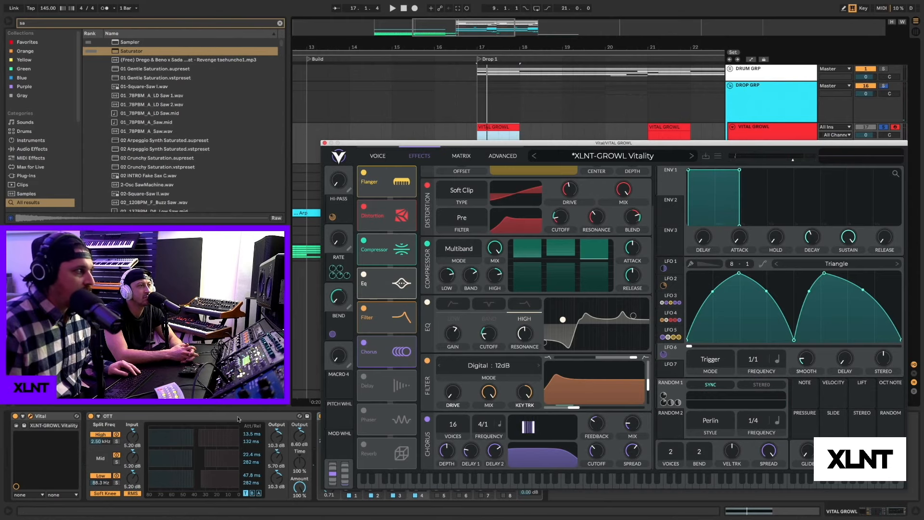
Move the Vital window clear of the device chain, bypass OTT and EQ Eight, and audition the dry growl.
click(472, 139)
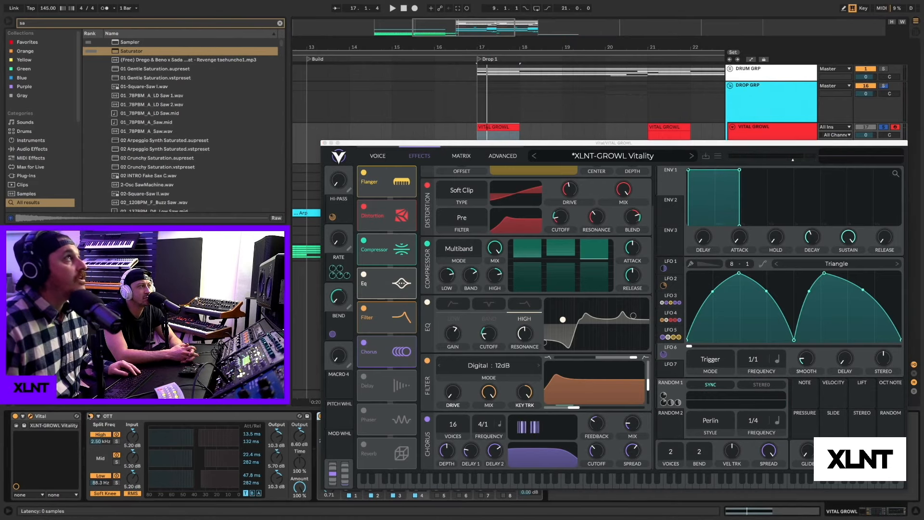
drag(472, 143, 471, 19)
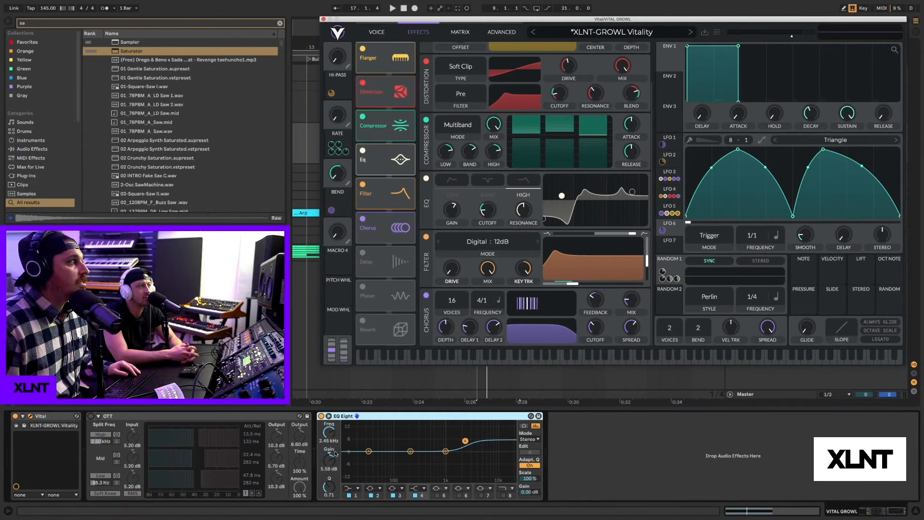
click(321, 416)
key(f)
key(f)
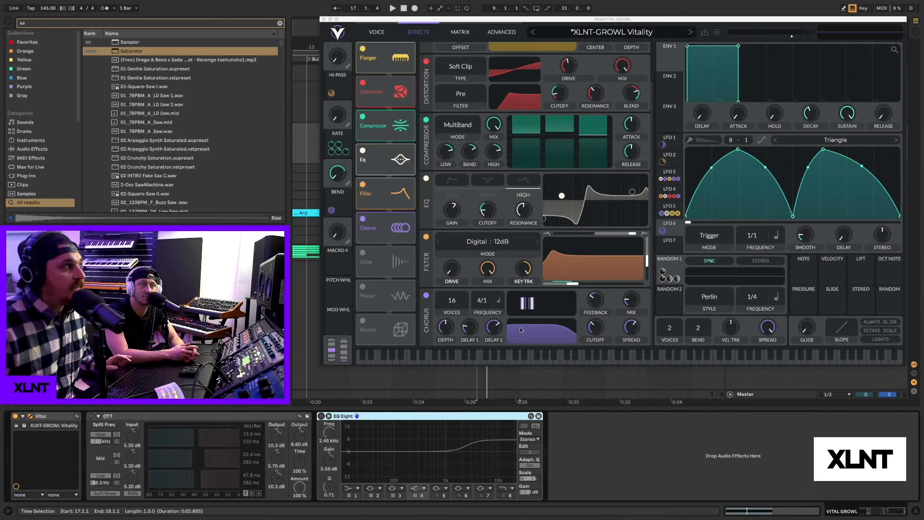
Show the Low band of Vital's EQ and view the curves of LFO 3 and LFO 4.
click(452, 181)
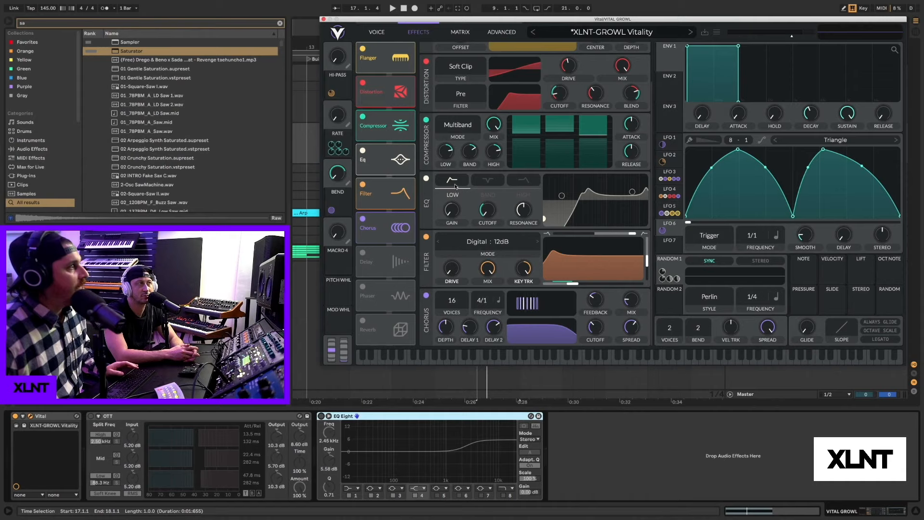
click(455, 185)
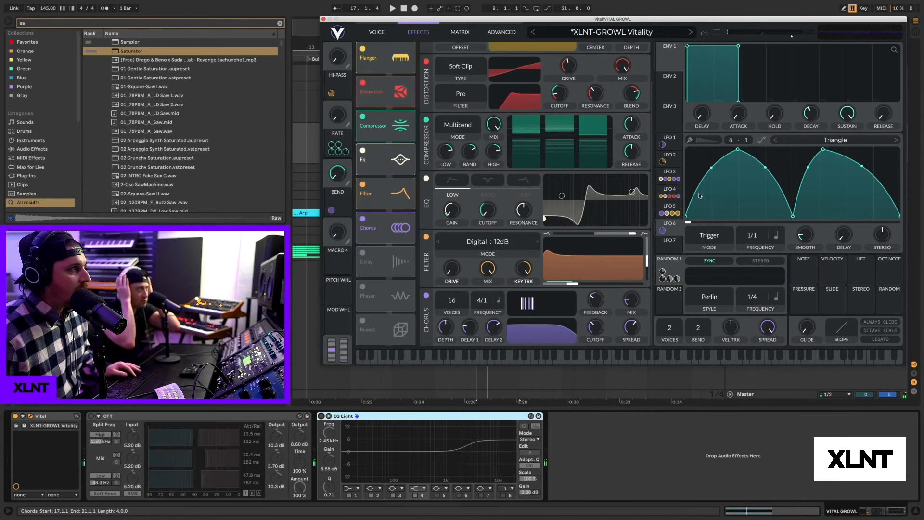
click(669, 176)
click(670, 193)
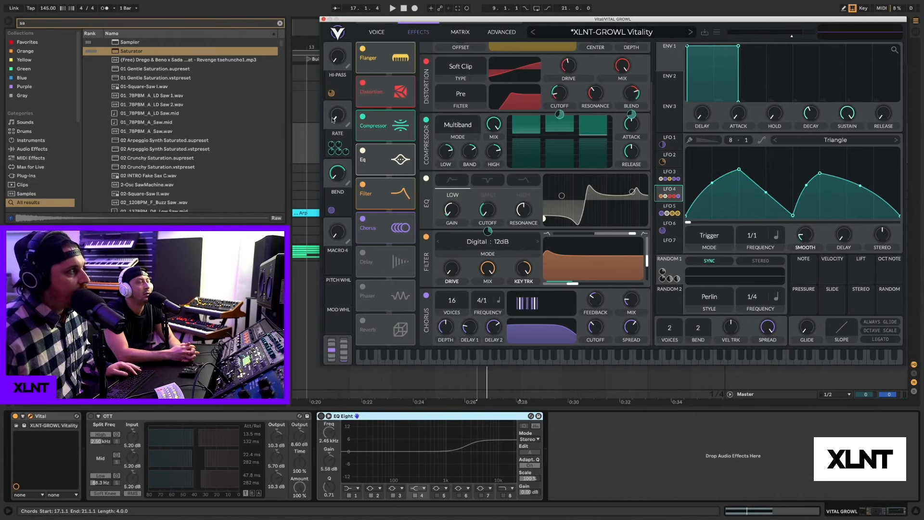
Sweep the RATE macro and the BEND macro while auditioning the growl.
mouse_move(333, 119)
drag(334, 116, 357, 129)
key(f)
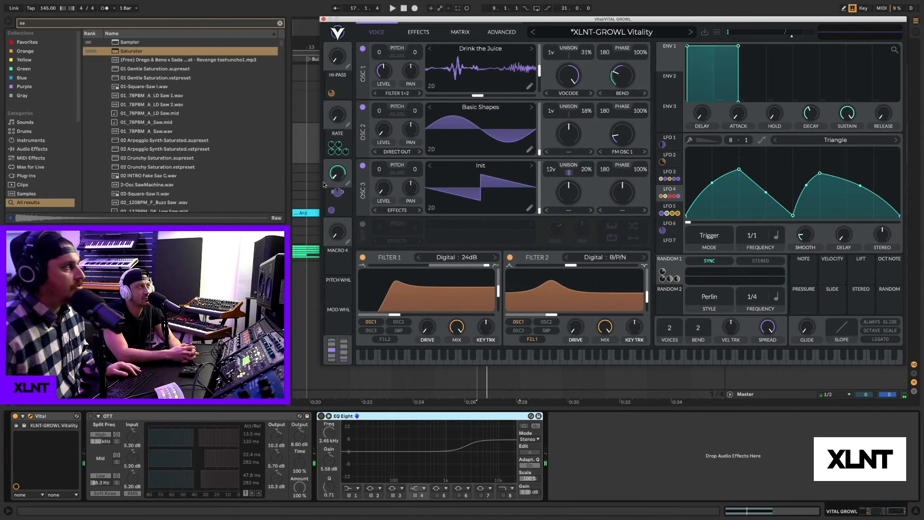
key(f)
drag(342, 179, 350, 119)
key(f)
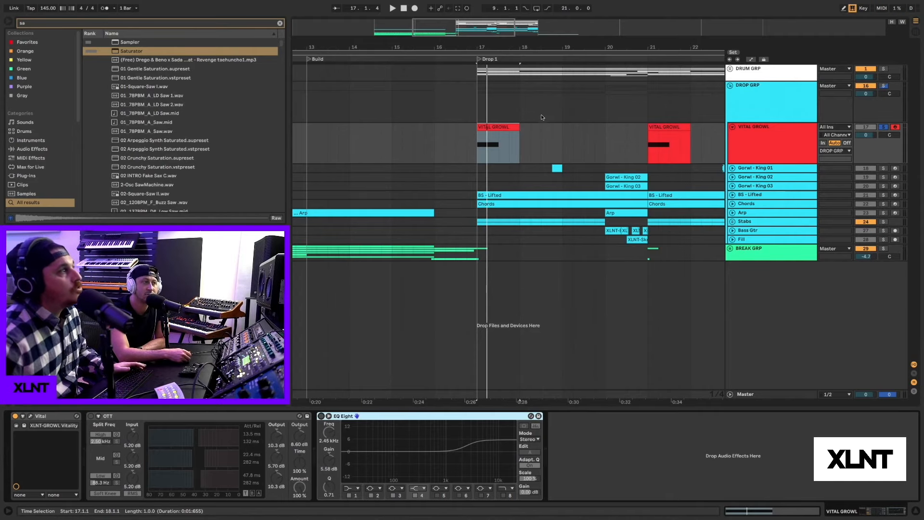
Fold the VITAL GROWL track, unfold Gorwl - King 01, and select its first clip in Drop 1.
drag(503, 43, 502, 21)
click(742, 140)
click(733, 127)
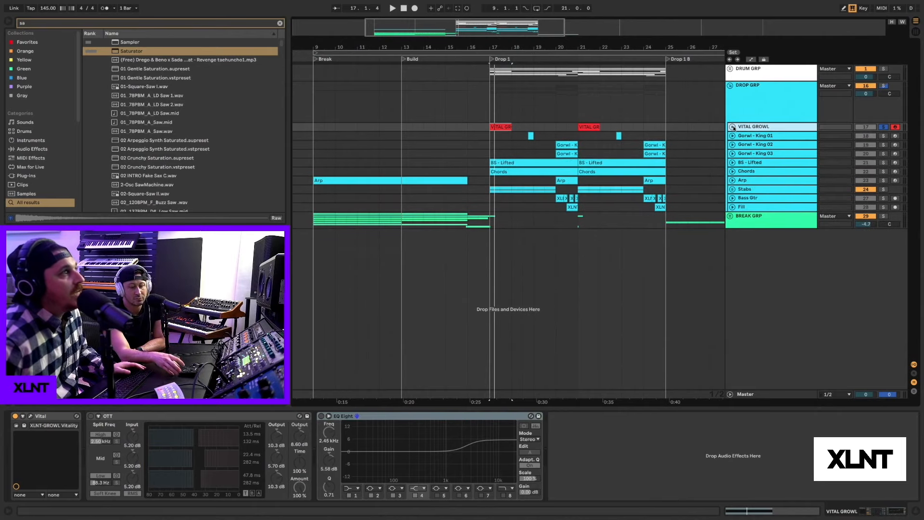
click(733, 135)
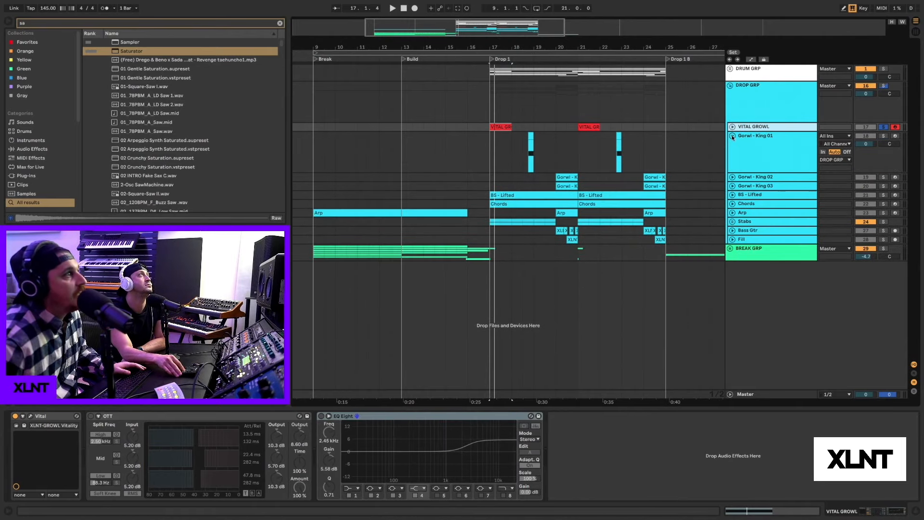
click(531, 135)
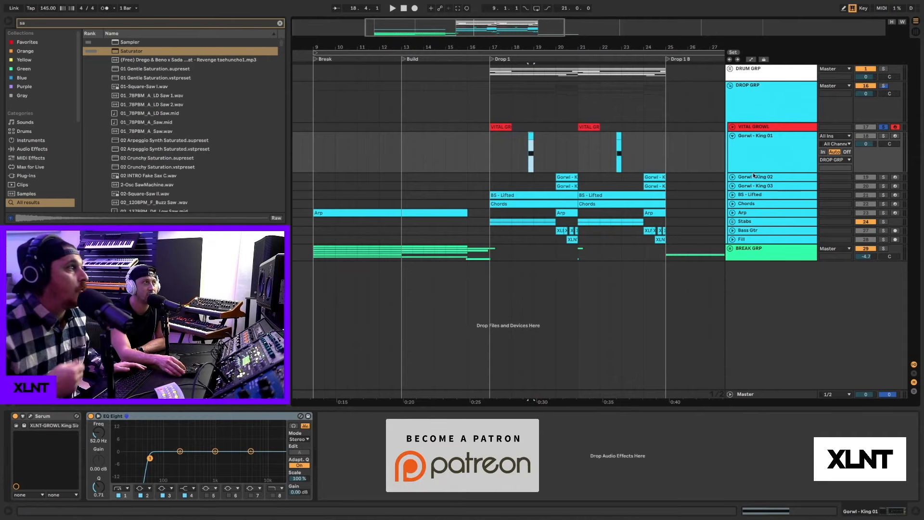
Unfold the Chords and Arp tracks and select the Arp clip that starts at the Break.
click(746, 203)
click(733, 203)
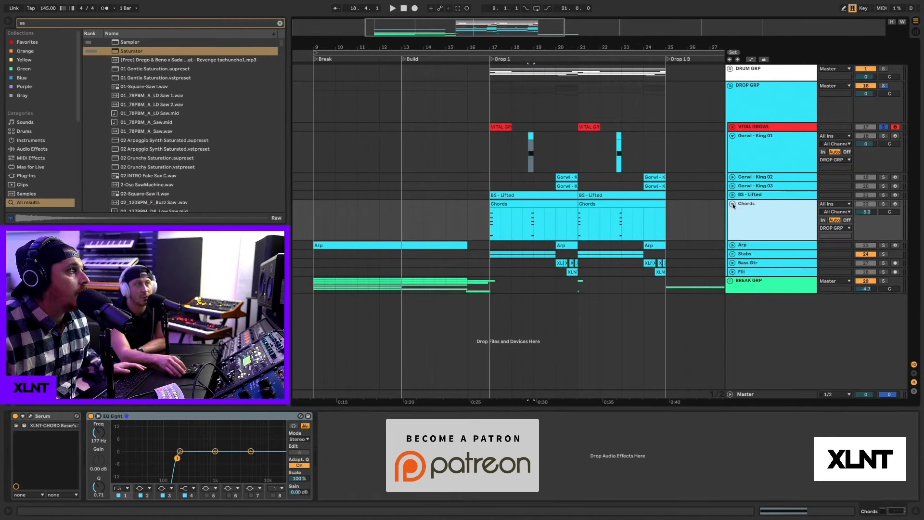
click(732, 245)
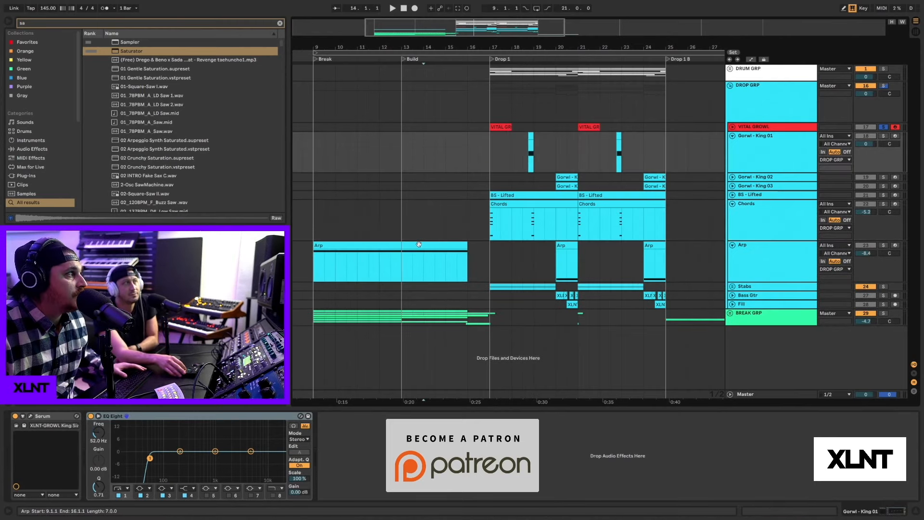
click(458, 263)
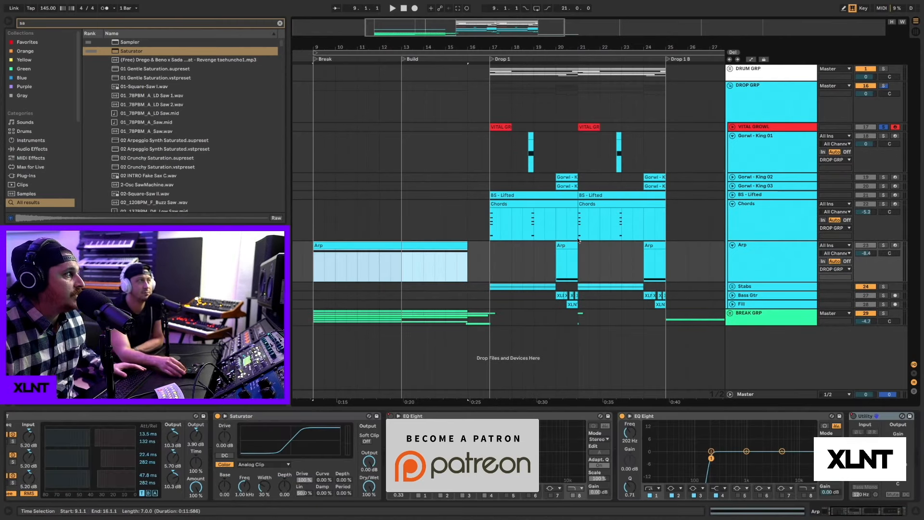
Unfold the BREAK GRP and look through its buildup, brass, rise and impact tracks.
click(730, 313)
scroll(596, 284, down, 5)
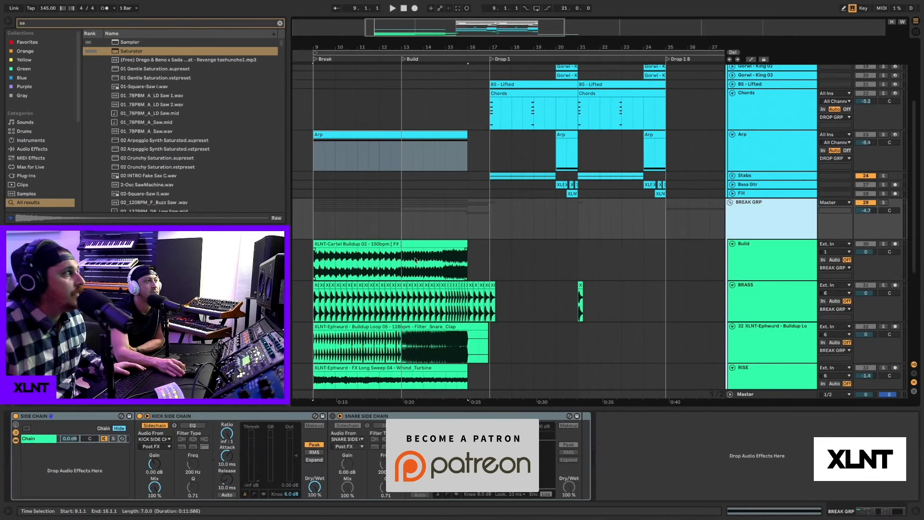
scroll(514, 345, down, 3)
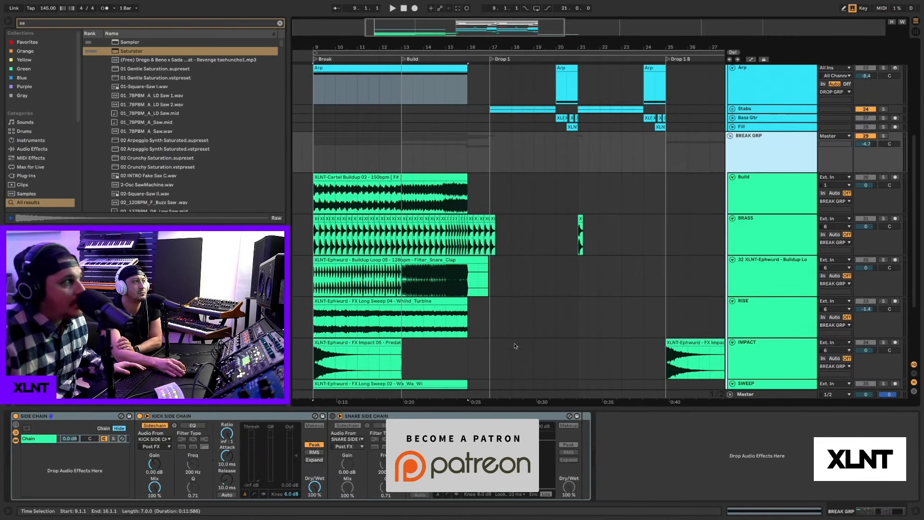
scroll(515, 344, up, 8)
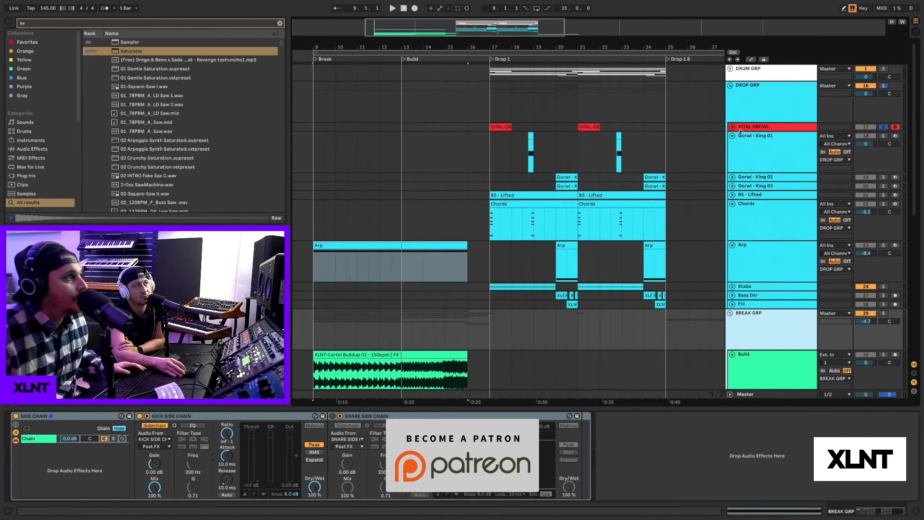
Fold the Gorwl - King 01, Chords and Arp tracks and the BREAK GRP.
click(732, 136)
click(733, 172)
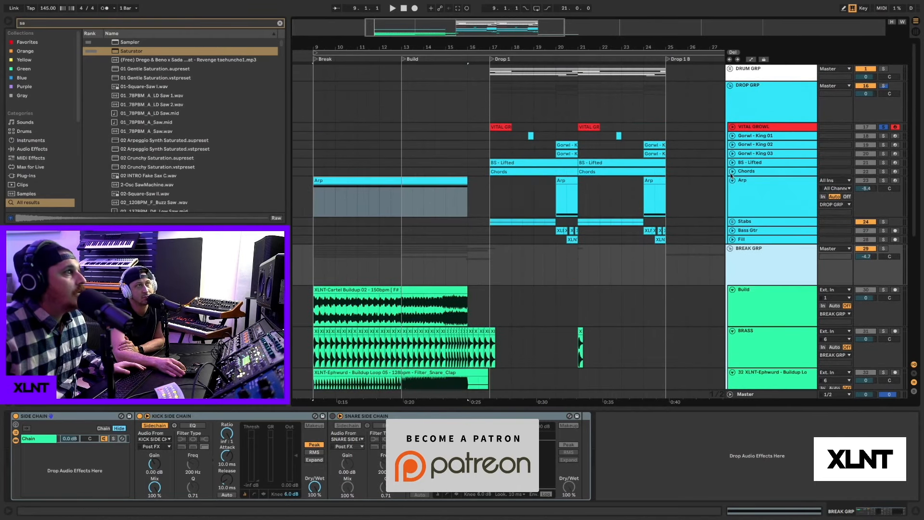
click(732, 180)
click(730, 216)
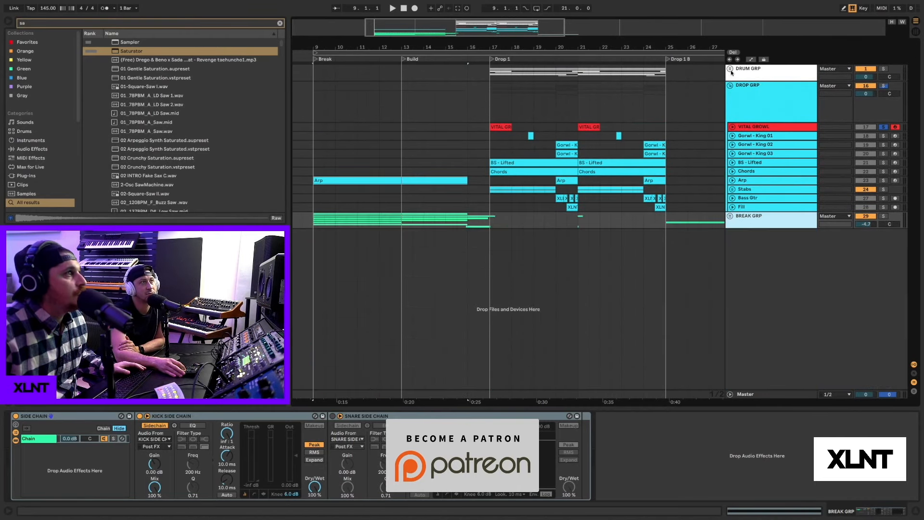
Unfold the DRUM GRP and play the arrangement from the start of Drop 1 with all groups unsoloed.
click(731, 69)
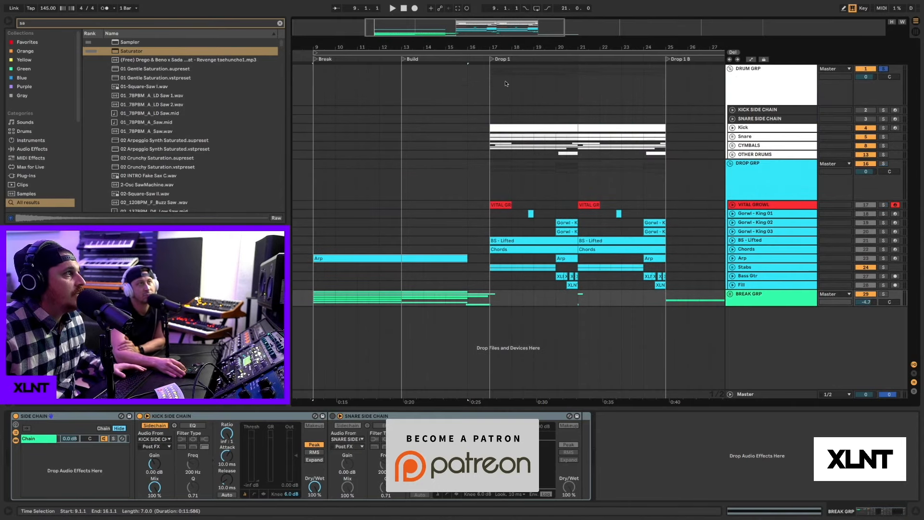
click(492, 90)
key(space)
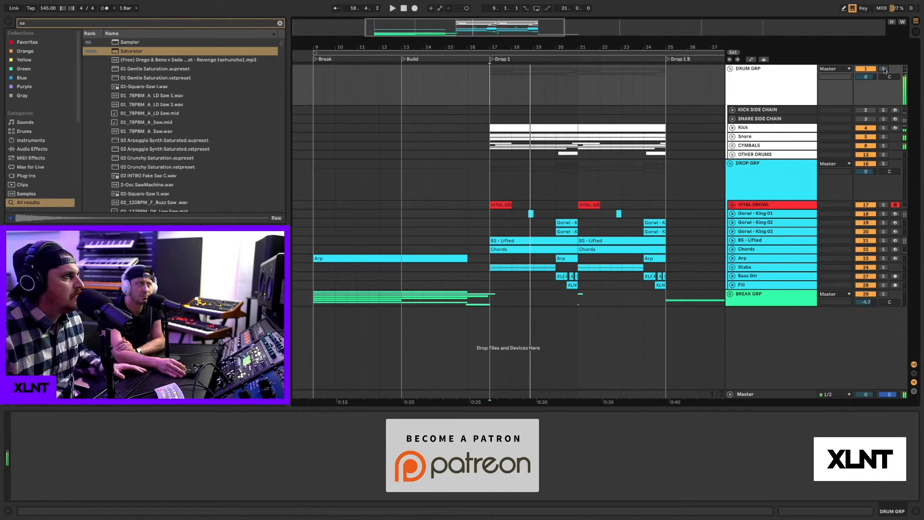
Stop playback, unfold the VITAL GROWL track, re-enable its OTT and EQ Eight, and reopen the Vital window.
double_click(739, 207)
key(space)
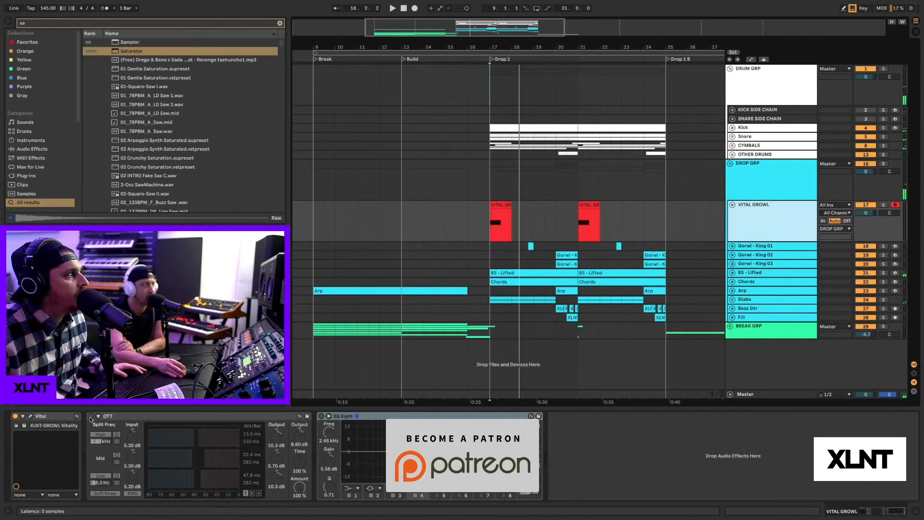
click(90, 417)
click(321, 416)
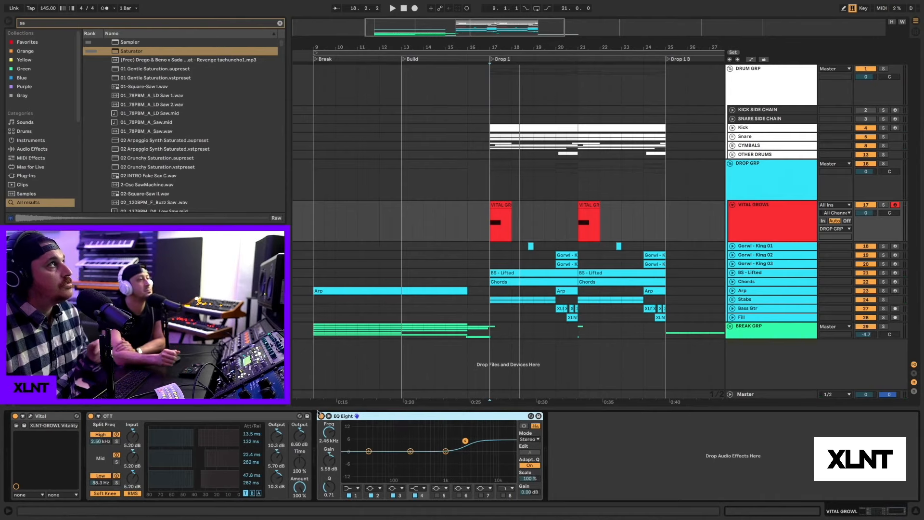
click(30, 416)
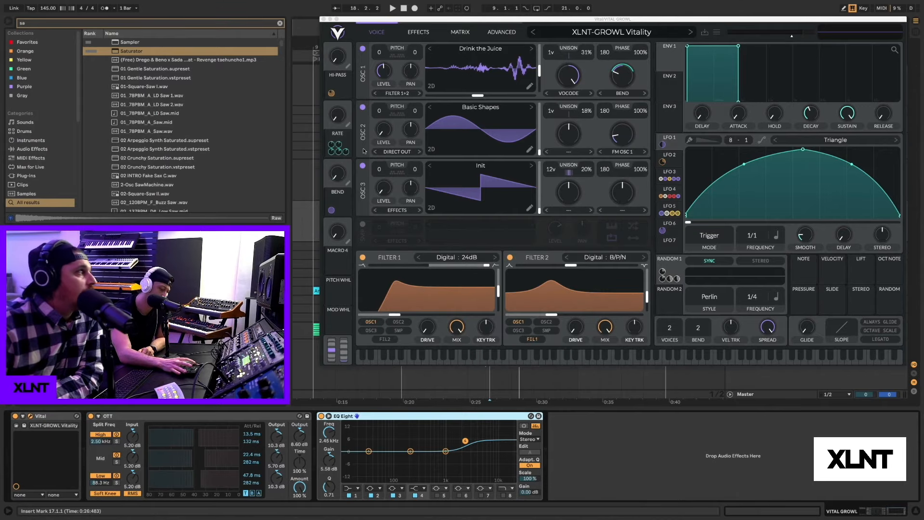